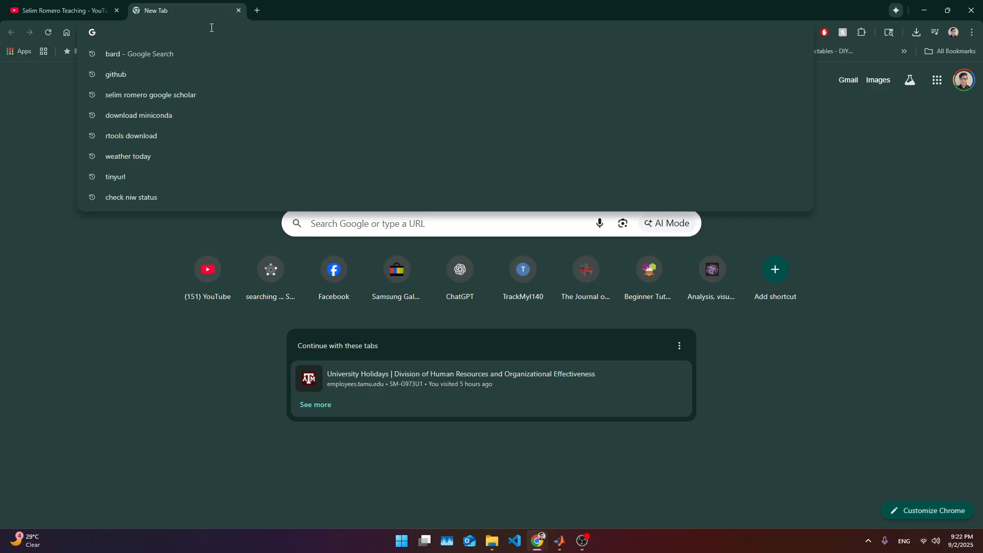
- Search the web for install rstudio and open the Posit RStudio Desktop download page
{"action": "type", "text": "install r st"}
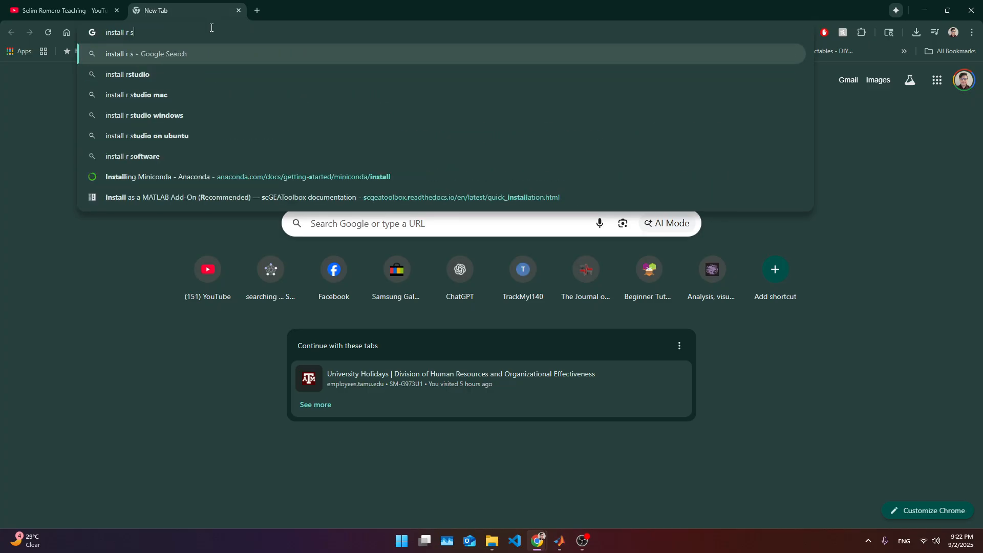
{"action": "key", "text": "Down"}
{"action": "key", "text": "Return"}
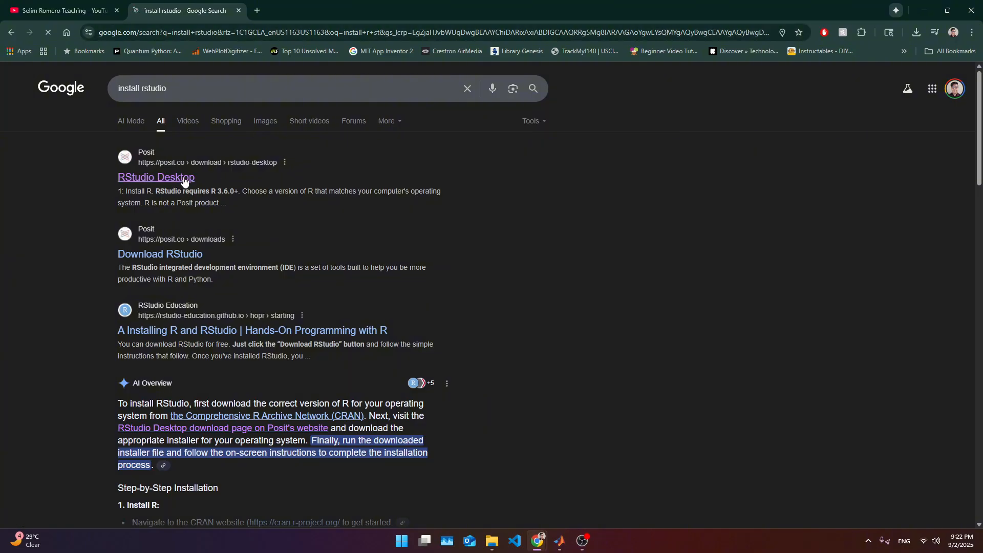
{"action": "left_click", "coordinate": [168, 177]}
{"action": "scroll", "coordinate": [307, 256], "scroll_direction": "down", "scroll_amount": 6}
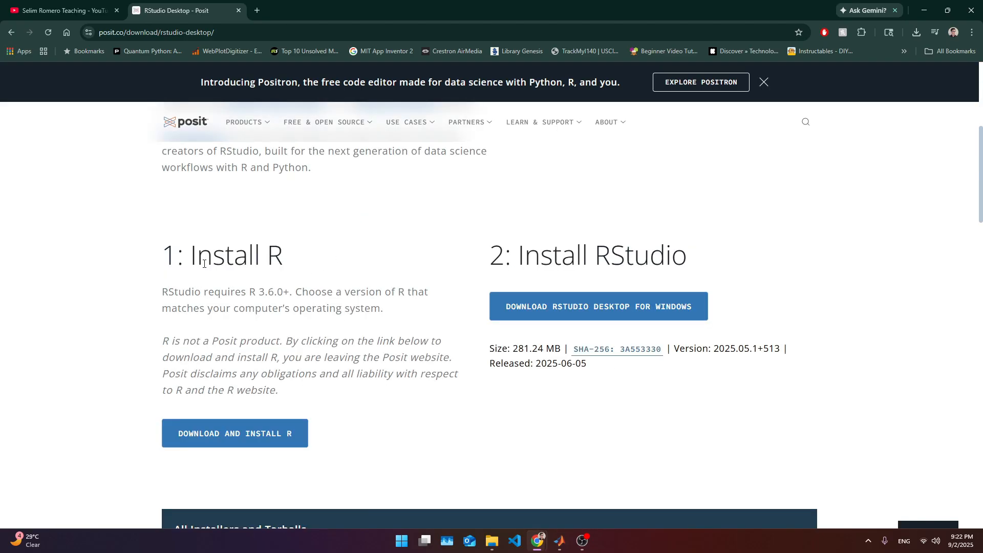
- Read through the Install R and Install RStudio instructions on the download page
{"action": "left_click_drag", "start_coordinate": [159, 256], "coordinate": [279, 391]}
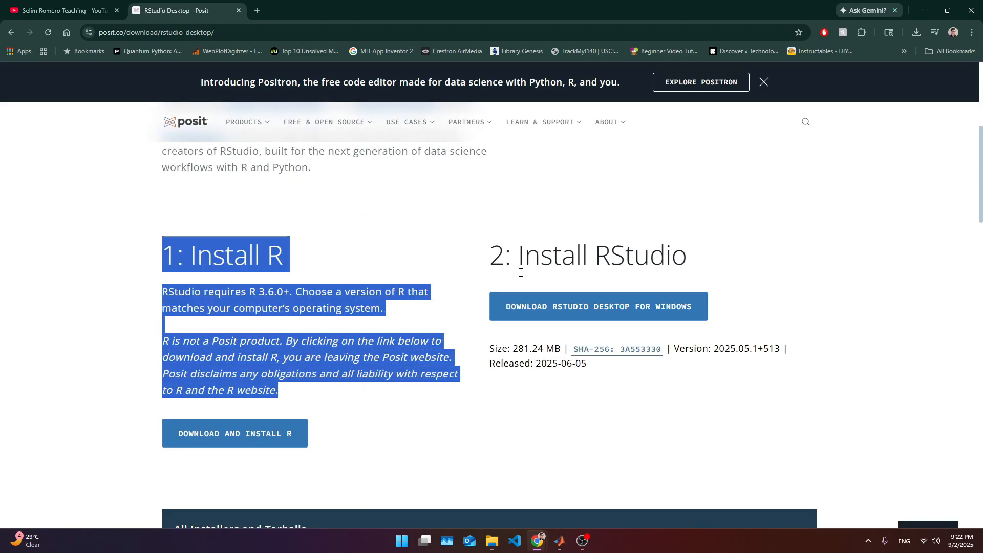
{"action": "left_click_drag", "start_coordinate": [506, 256], "coordinate": [625, 266]}
{"action": "left_click", "coordinate": [306, 304]}
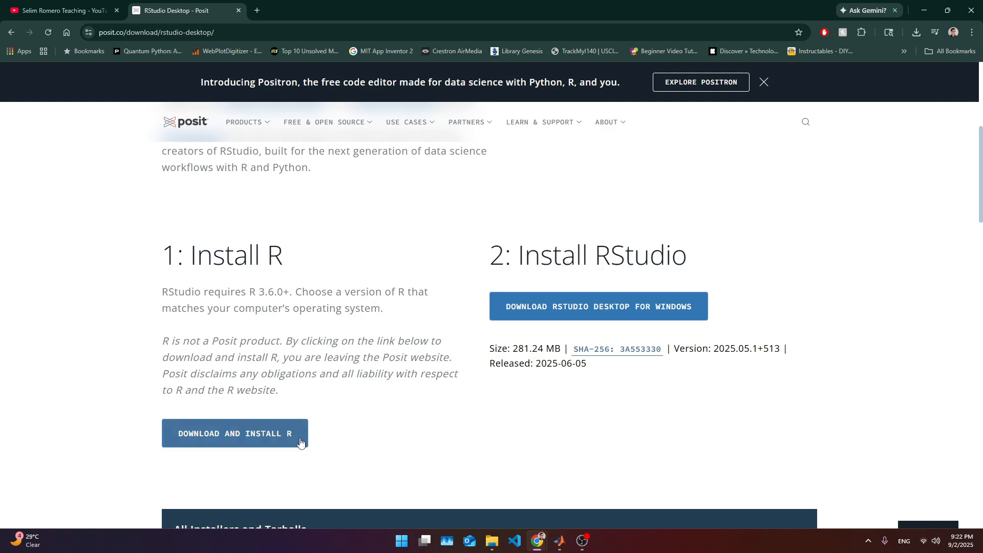
{"action": "left_click_drag", "start_coordinate": [308, 453], "coordinate": [160, 376]}
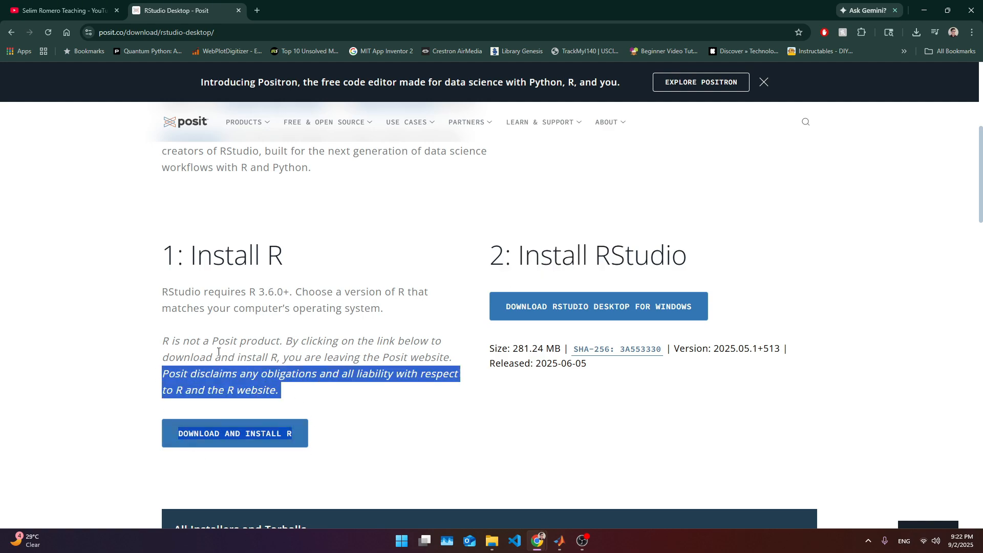
{"action": "left_click_drag", "start_coordinate": [545, 244], "coordinate": [732, 307]}
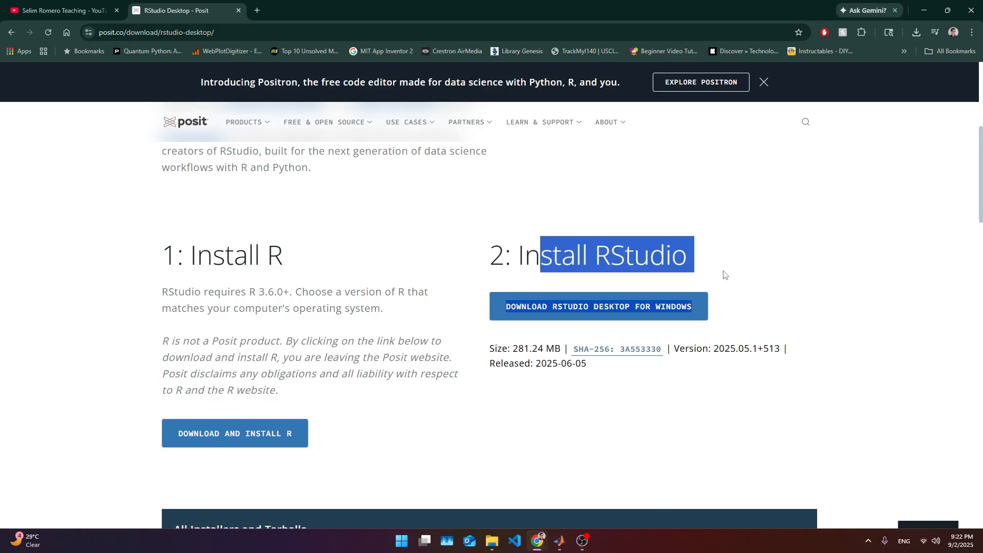
{"action": "triple_click", "coordinate": [585, 254]}
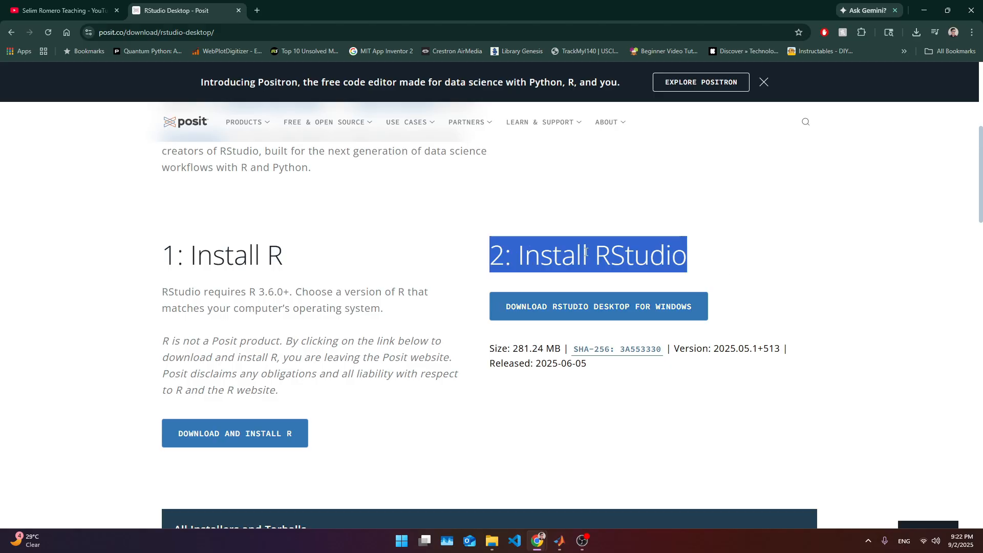
- Follow the R link to CRAN and download the R-4.5.1 for Windows base installer
{"action": "left_click", "coordinate": [297, 434]}
{"action": "left_click", "coordinate": [305, 13]}
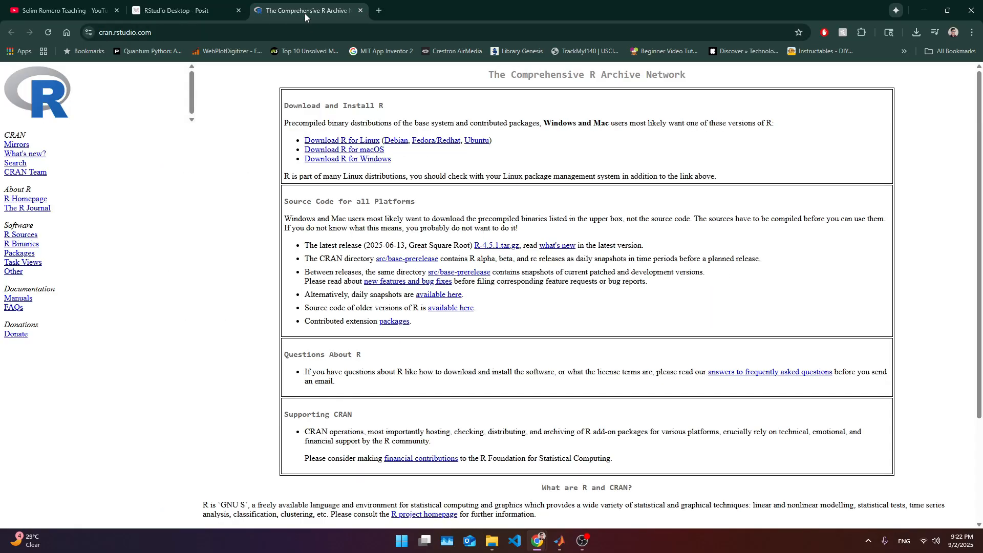
{"action": "left_click", "coordinate": [359, 163]}
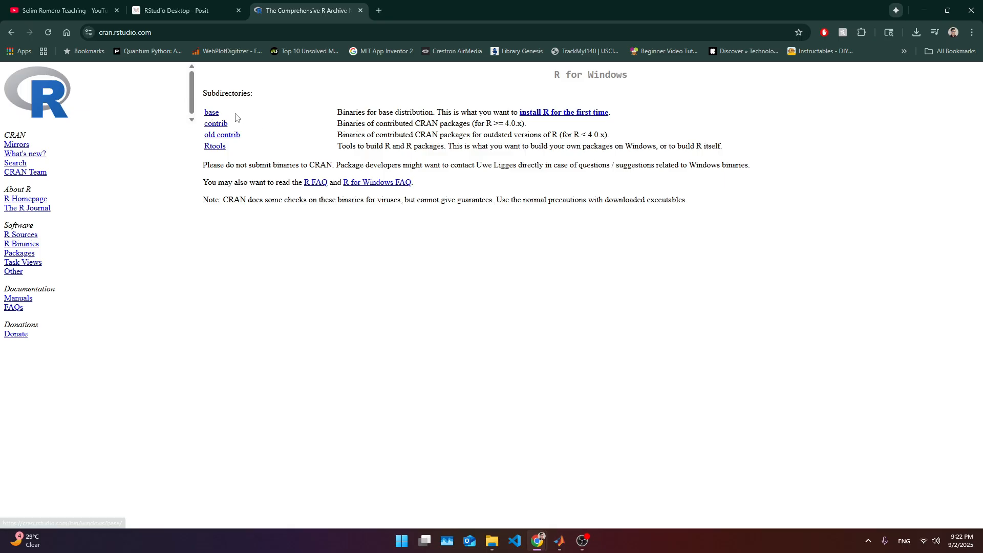
{"action": "left_click", "coordinate": [212, 115]}
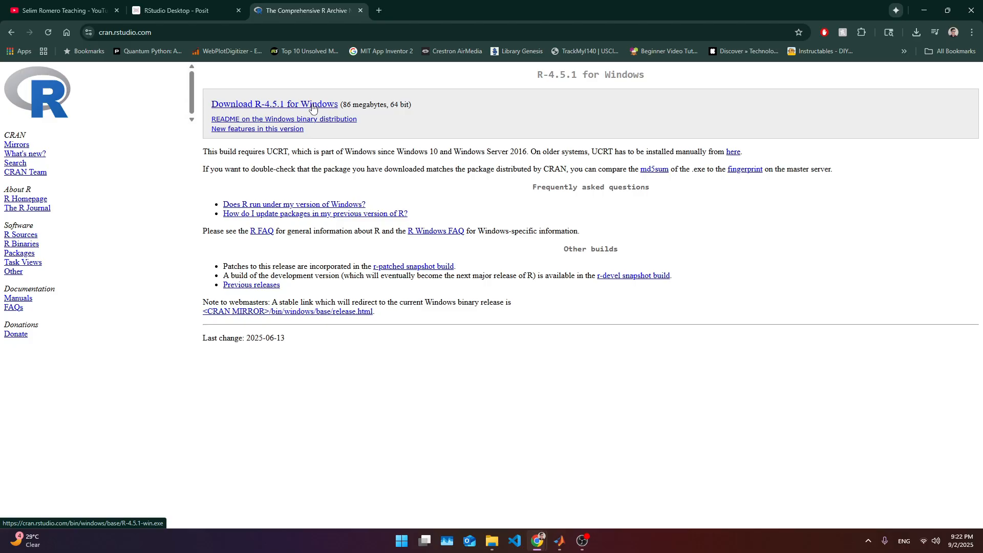
{"action": "left_click", "coordinate": [313, 107]}
- Launch the downloaded R-4.5.1-win.exe installer from the download history
{"action": "left_click", "coordinate": [918, 32]}
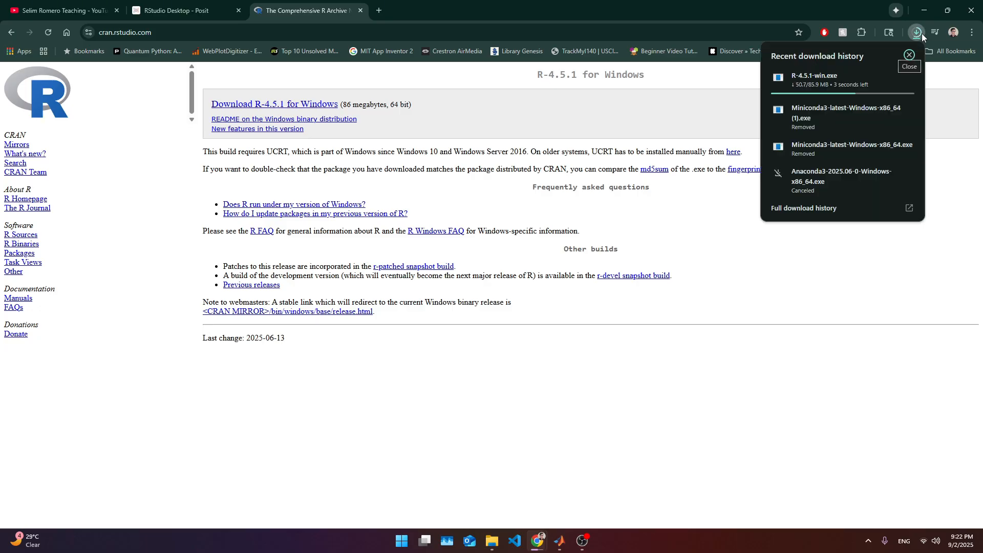
{"action": "left_click", "coordinate": [809, 90]}
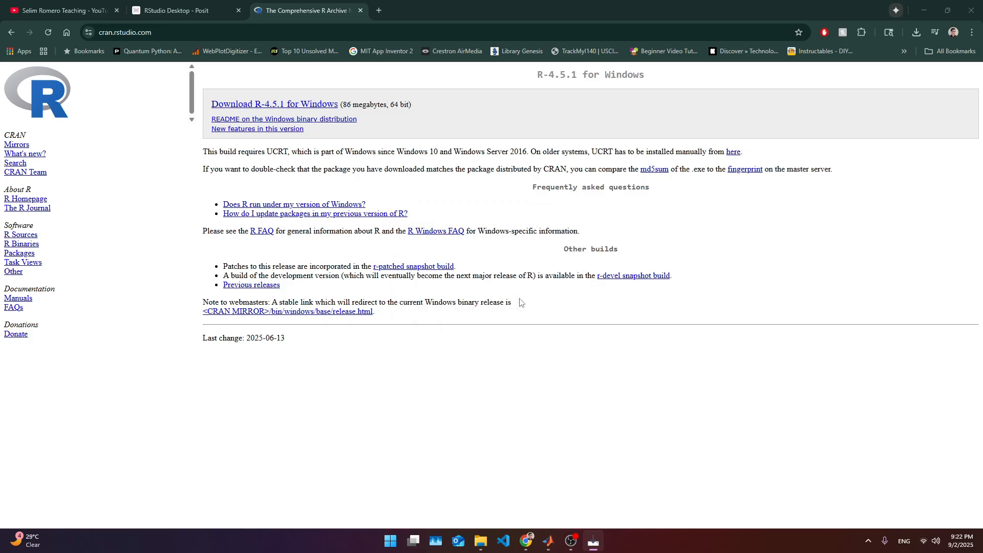
{"action": "left_click", "coordinate": [558, 351]}
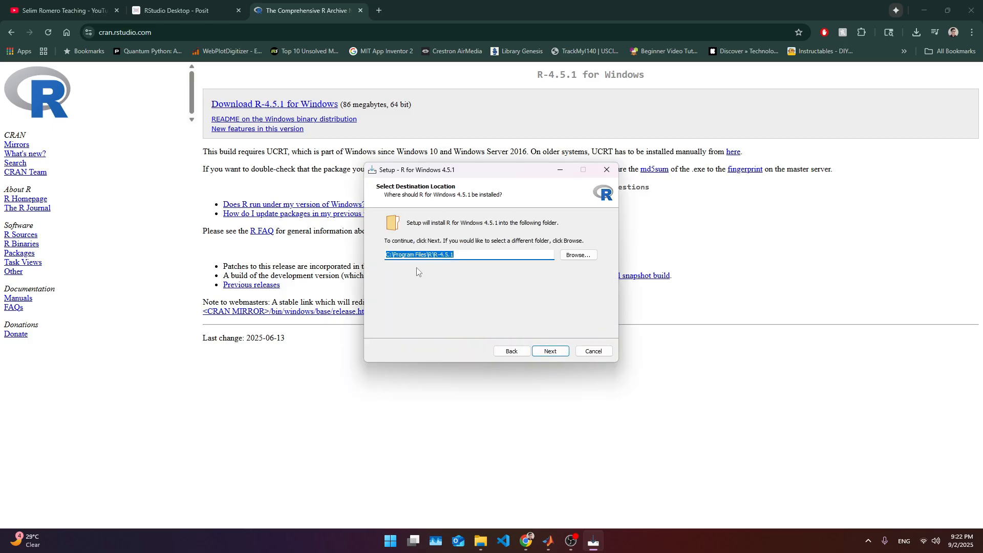
- Step through the R setup wizard, keeping the C:\Program Files\R\R-4.5.1 folder, default components and shortcut options
{"action": "left_click_drag", "start_coordinate": [454, 255], "coordinate": [394, 265]}
{"action": "left_click", "coordinate": [478, 255]}
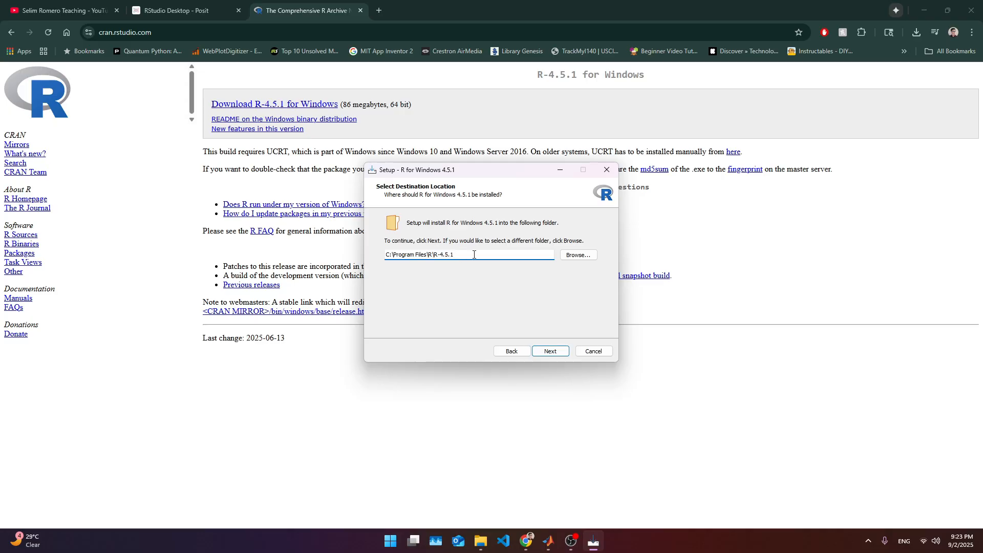
{"action": "left_click_drag", "start_coordinate": [489, 255], "coordinate": [385, 255]}
{"action": "left_click", "coordinate": [486, 256]}
{"action": "left_click", "coordinate": [563, 353]}
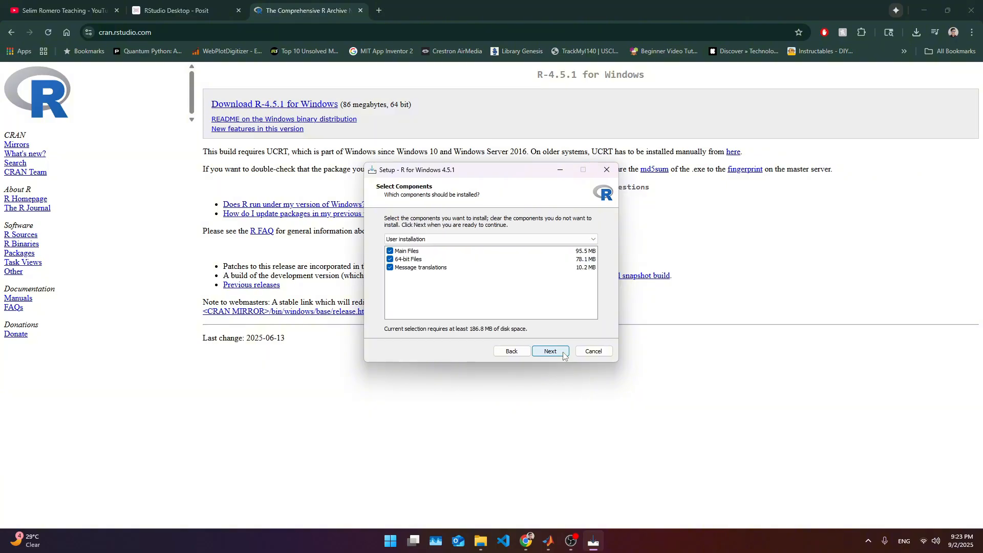
{"action": "left_click", "coordinate": [564, 356]}
{"action": "left_click", "coordinate": [564, 356]}
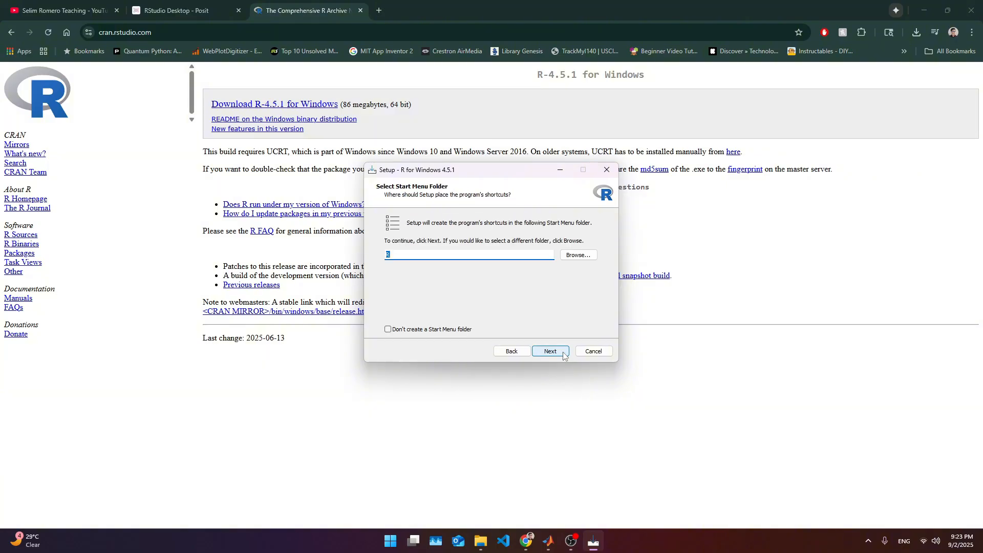
{"action": "left_click", "coordinate": [563, 356]}
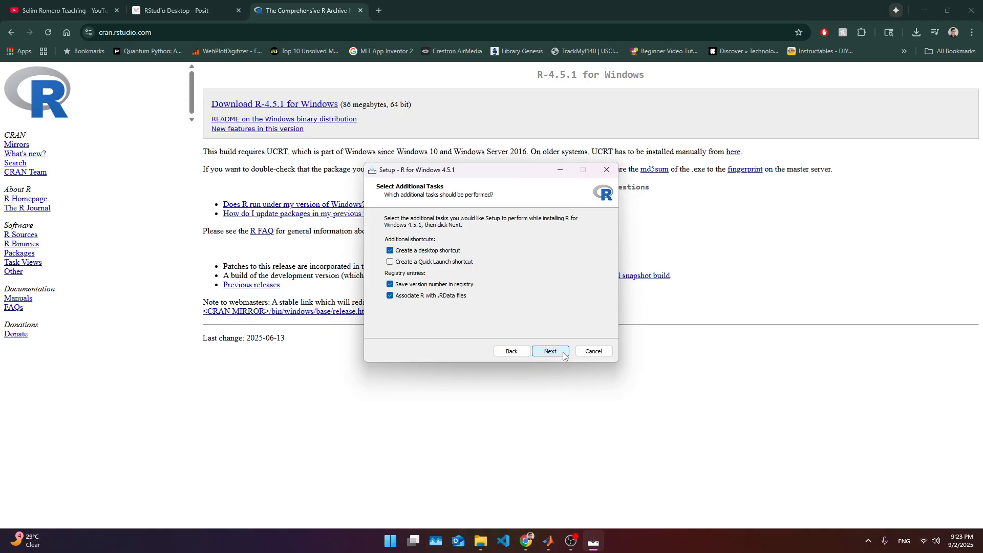
{"action": "left_click", "coordinate": [563, 356]}
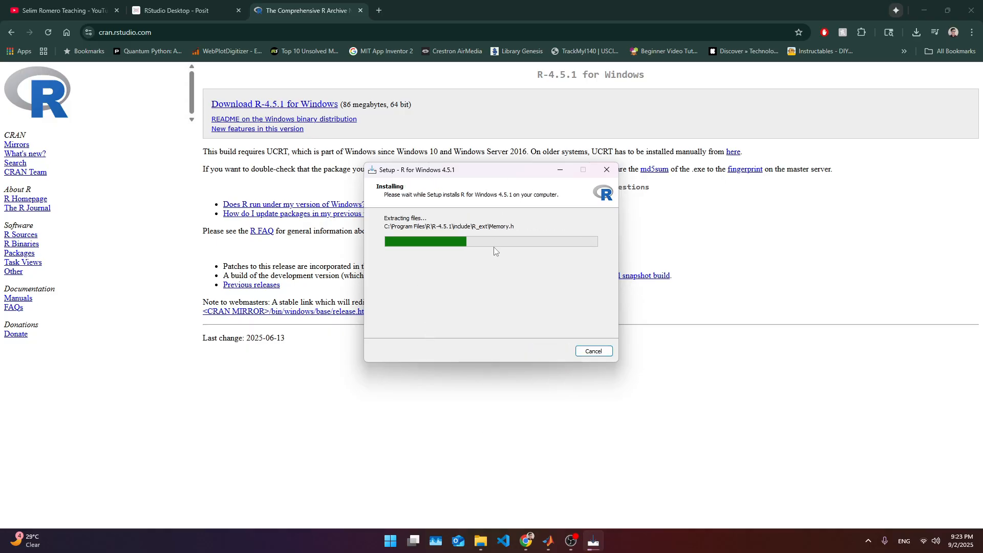
- Open a new tab and search the web for rtools download
{"action": "left_click", "coordinate": [329, 13]}
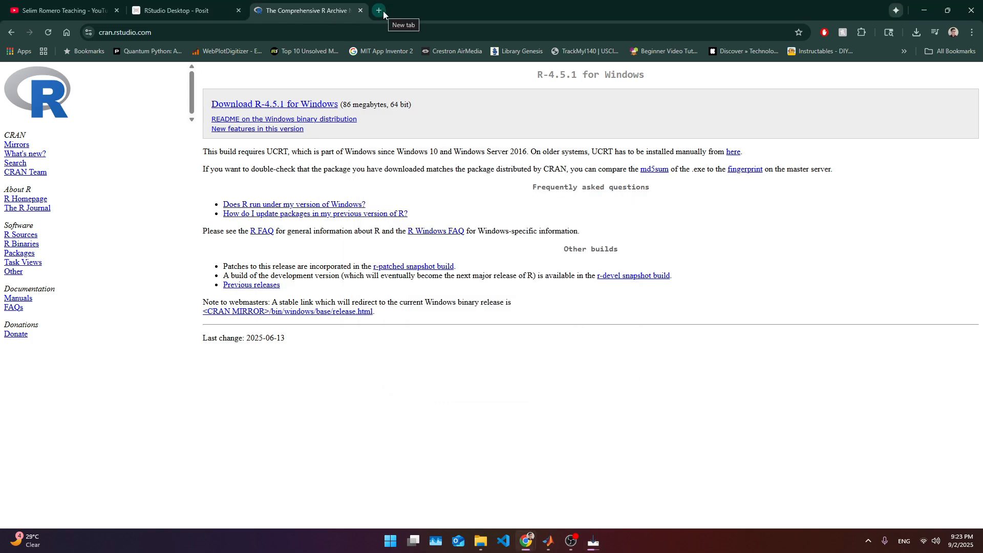
{"action": "left_click", "coordinate": [379, 11]}
{"action": "left_click", "coordinate": [373, 30]}
{"action": "type", "text": "r"}
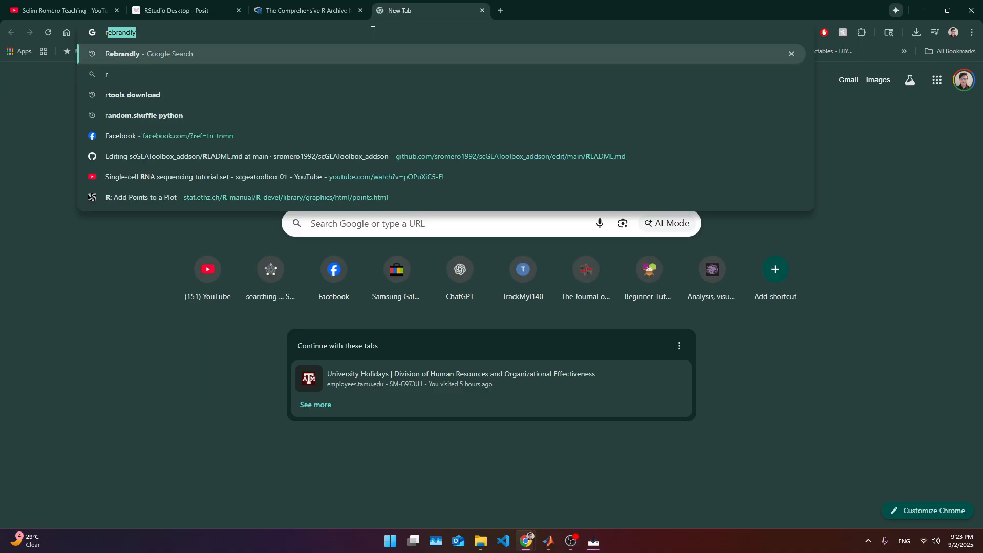
{"action": "type", "text": "tool"}
{"action": "key", "text": "Return"}
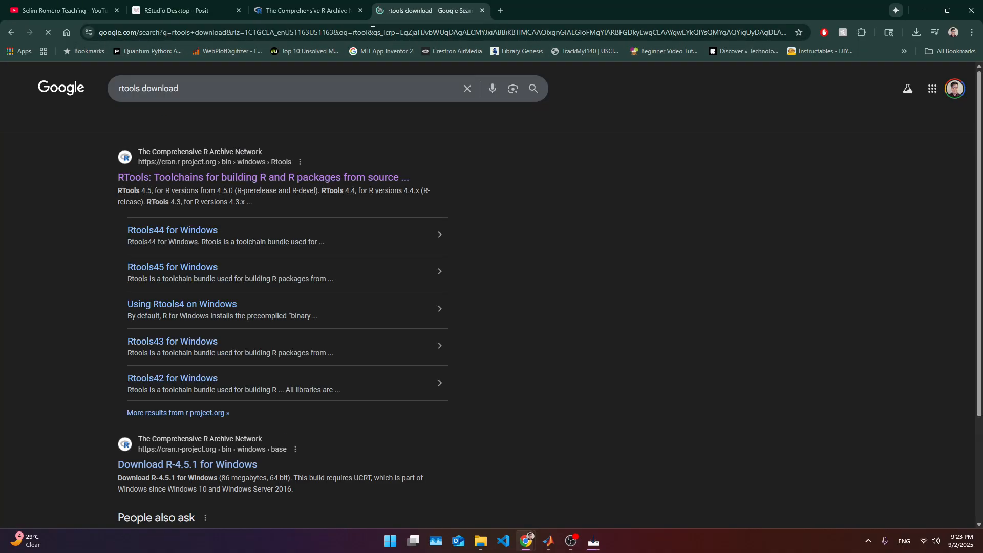
- Open the CRAN RTools page, choose RTools 4.5, and download the Rtools45 installer
{"action": "left_click", "coordinate": [139, 179]}
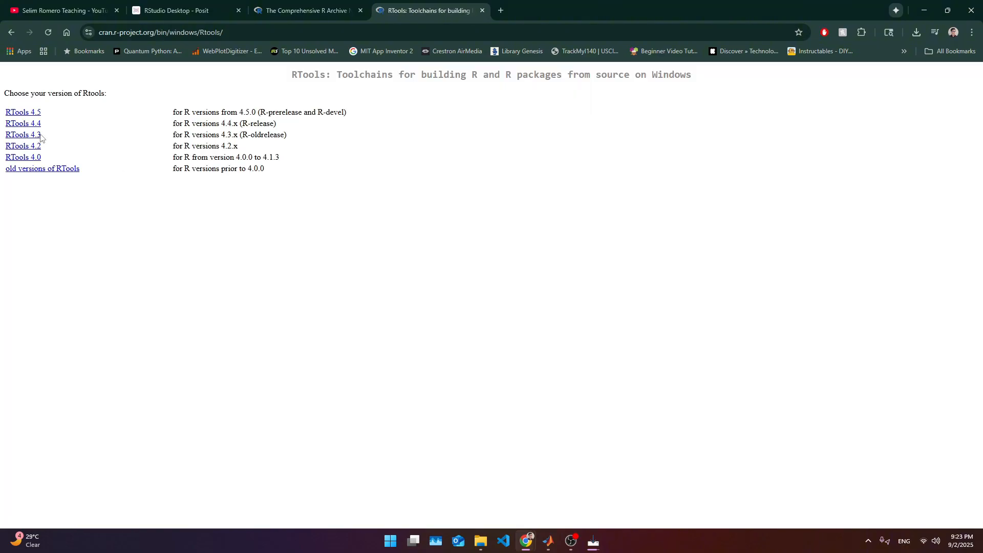
{"action": "left_click", "coordinate": [17, 114]}
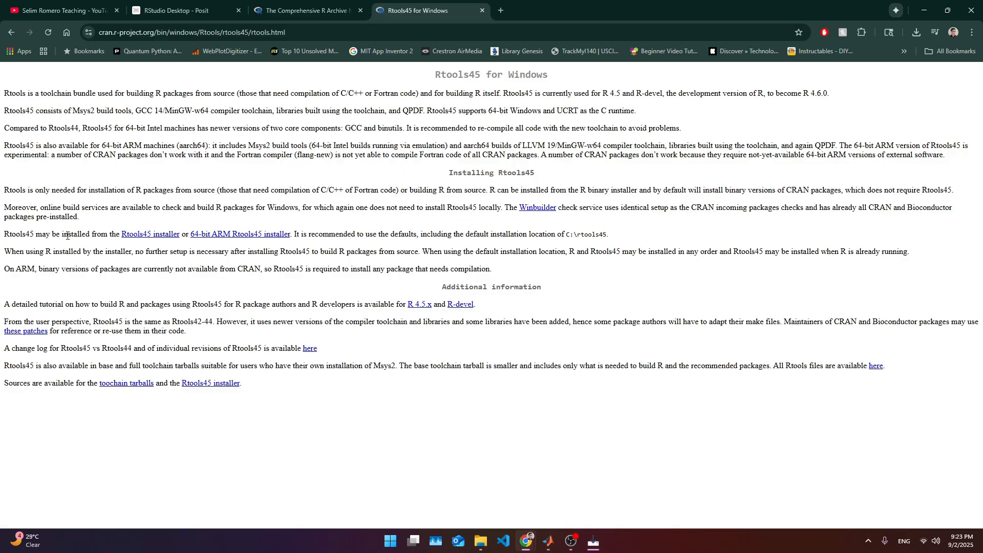
{"action": "left_click_drag", "start_coordinate": [62, 235], "coordinate": [107, 231]}
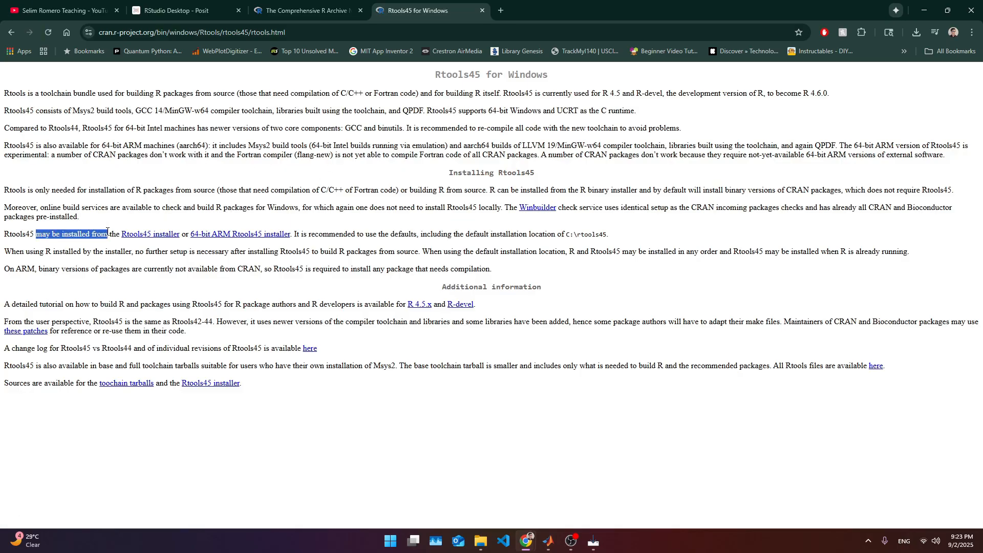
{"action": "left_click_drag", "start_coordinate": [319, 234], "coordinate": [205, 234]}
{"action": "left_click_drag", "start_coordinate": [110, 234], "coordinate": [180, 234]}
{"action": "left_click", "coordinate": [156, 235]}
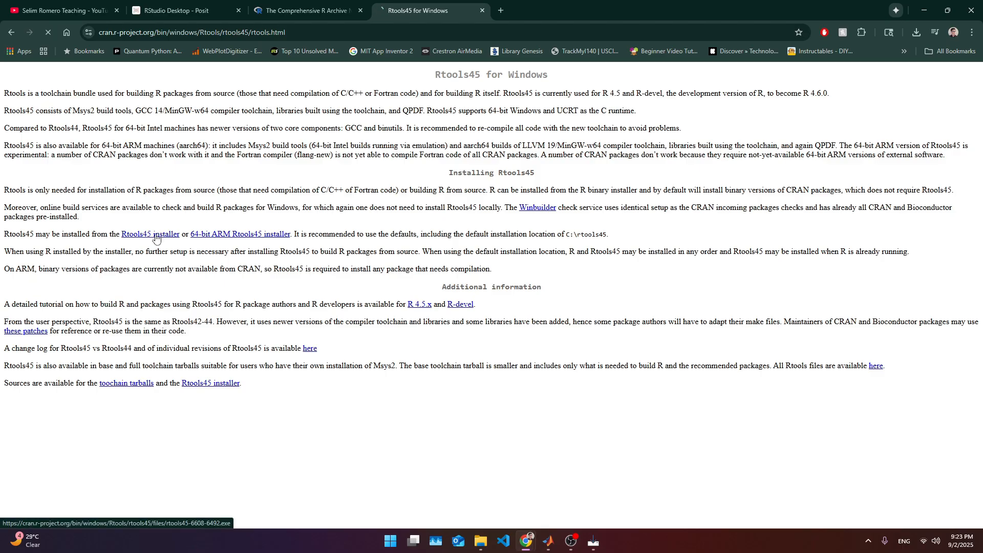
- Finish the R for Windows 4.5.1 setup wizard
{"action": "left_click", "coordinate": [917, 32]}
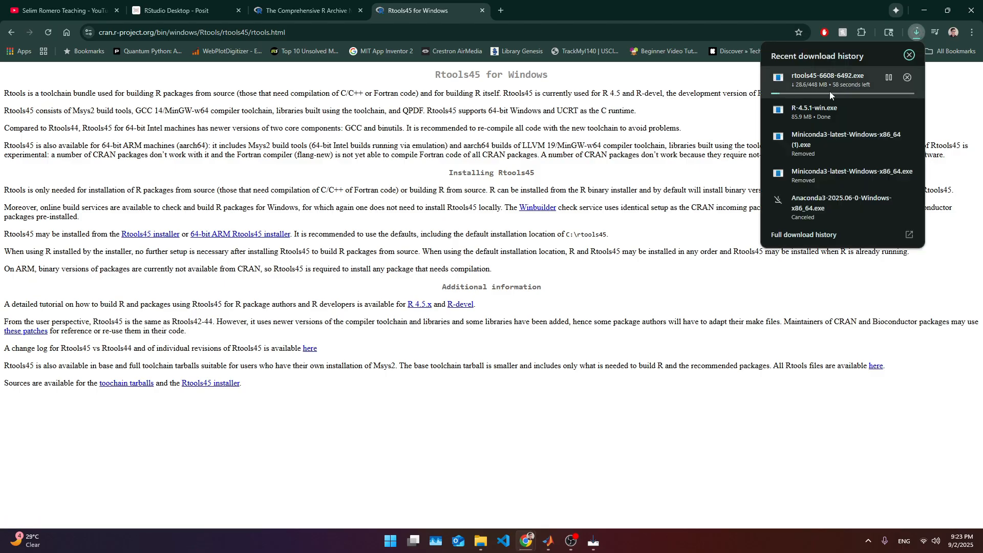
{"action": "left_click", "coordinate": [600, 546]}
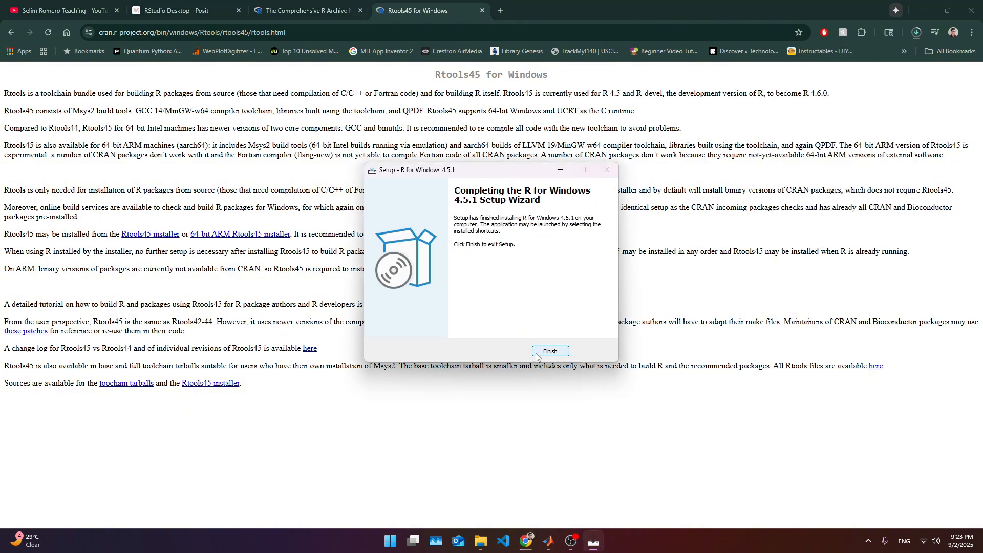
{"action": "left_click", "coordinate": [551, 351]}
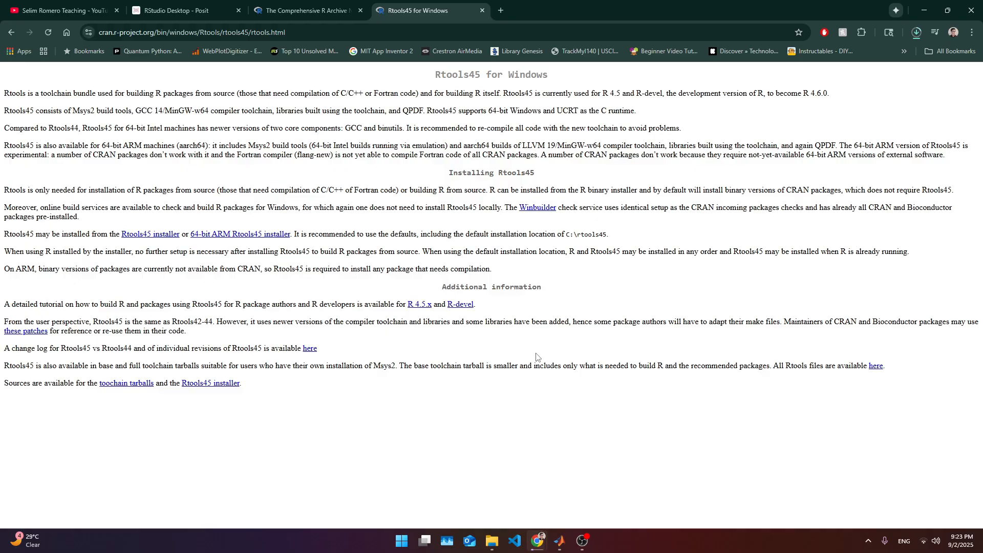
- Return to the RStudio Desktop page and download RStudio Desktop for Windows
{"action": "left_click", "coordinate": [317, 12]}
{"action": "left_click", "coordinate": [206, 6]}
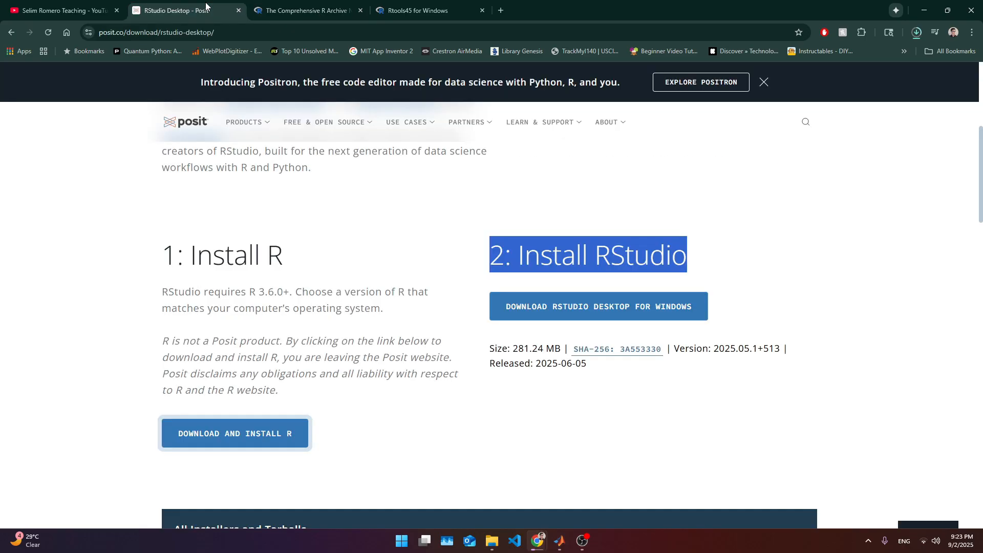
{"action": "left_click", "coordinate": [336, 234]}
{"action": "double_click", "coordinate": [581, 269]}
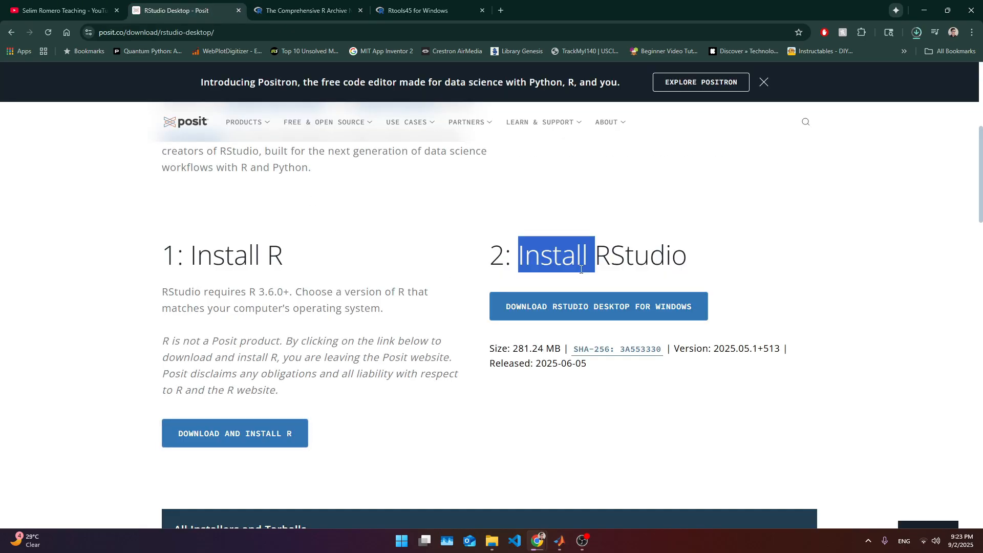
{"action": "left_click", "coordinate": [622, 307]}
- Check the progress of the RStudio and Rtools downloads in the download history
{"action": "left_click", "coordinate": [307, 10]}
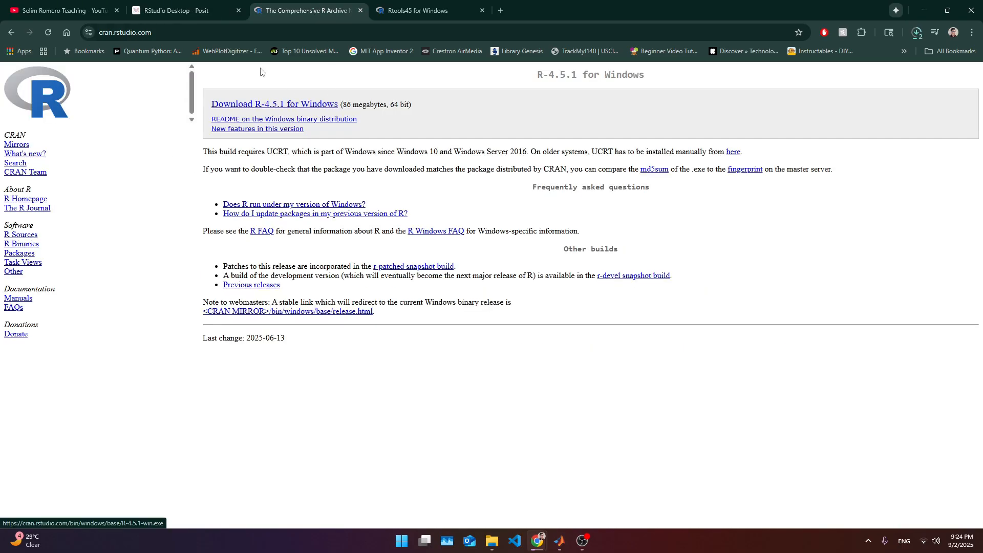
{"action": "left_click", "coordinate": [208, 14]}
{"action": "left_click", "coordinate": [583, 319]}
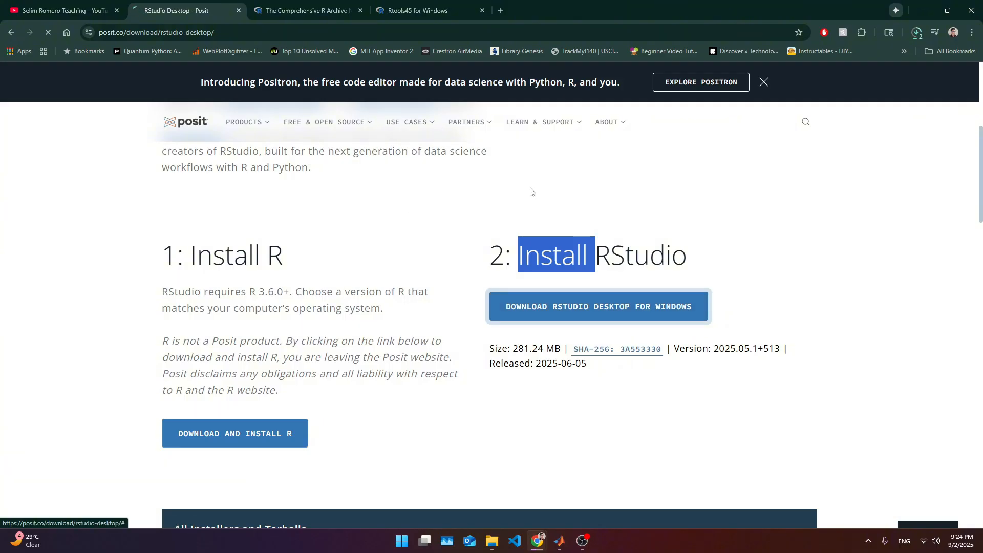
{"action": "left_click", "coordinate": [636, 248]}
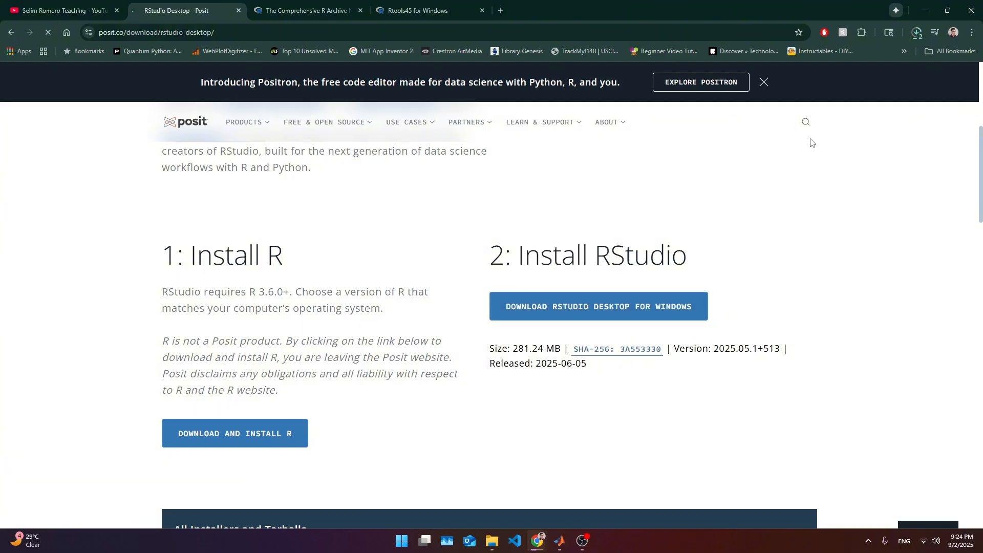
{"action": "left_click", "coordinate": [916, 33]}
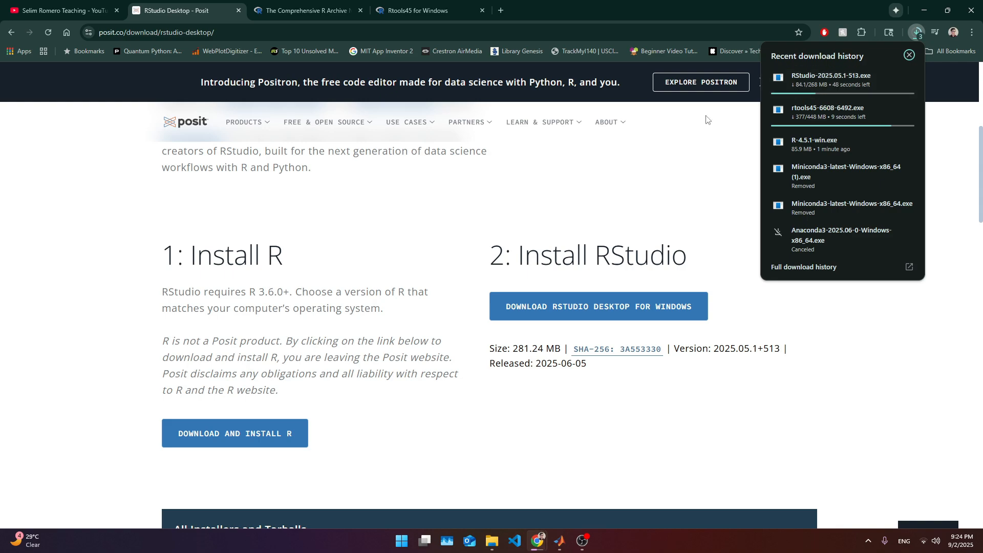
- Highlight the Install R and Install RStudio headings and glance over the Rtools45 for Windows page
{"action": "left_click", "coordinate": [290, 280]}
{"action": "left_click_drag", "start_coordinate": [171, 257], "coordinate": [283, 259]}
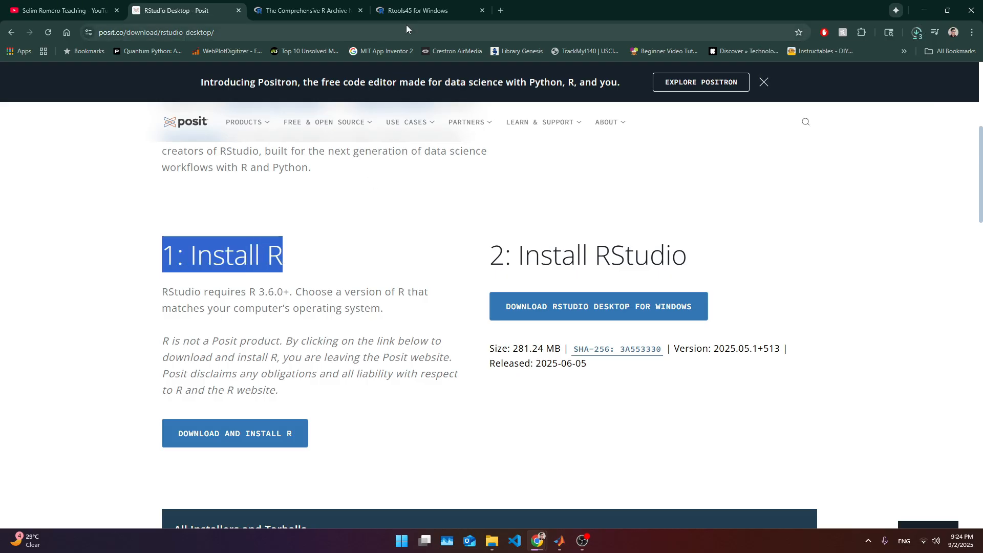
{"action": "left_click_drag", "start_coordinate": [506, 257], "coordinate": [687, 263]}
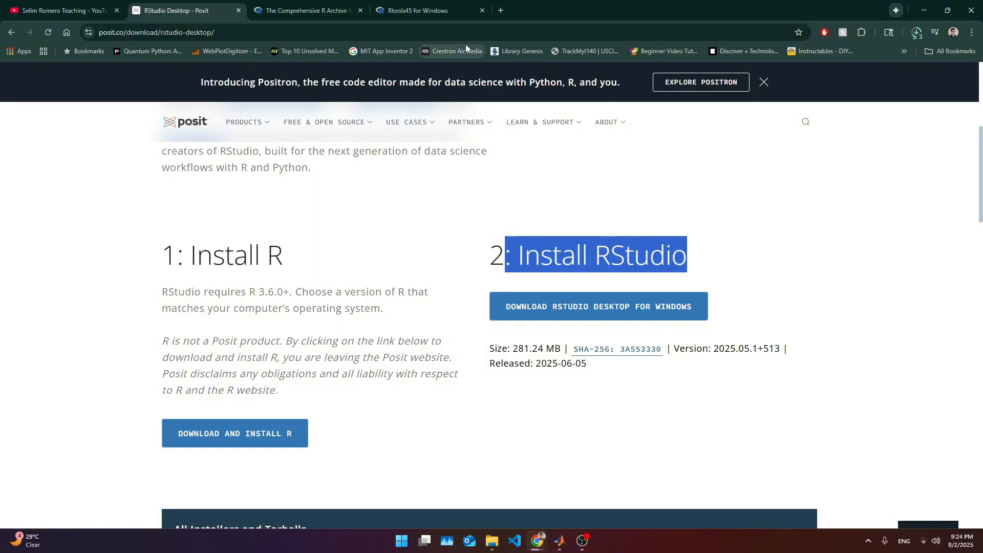
{"action": "left_click", "coordinate": [426, 6]}
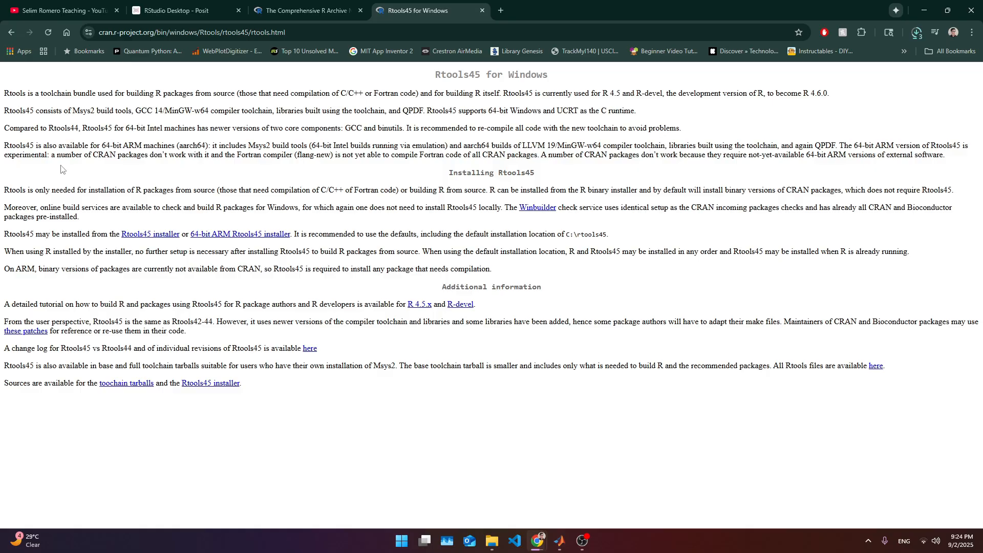
{"action": "double_click", "coordinate": [6, 110]}
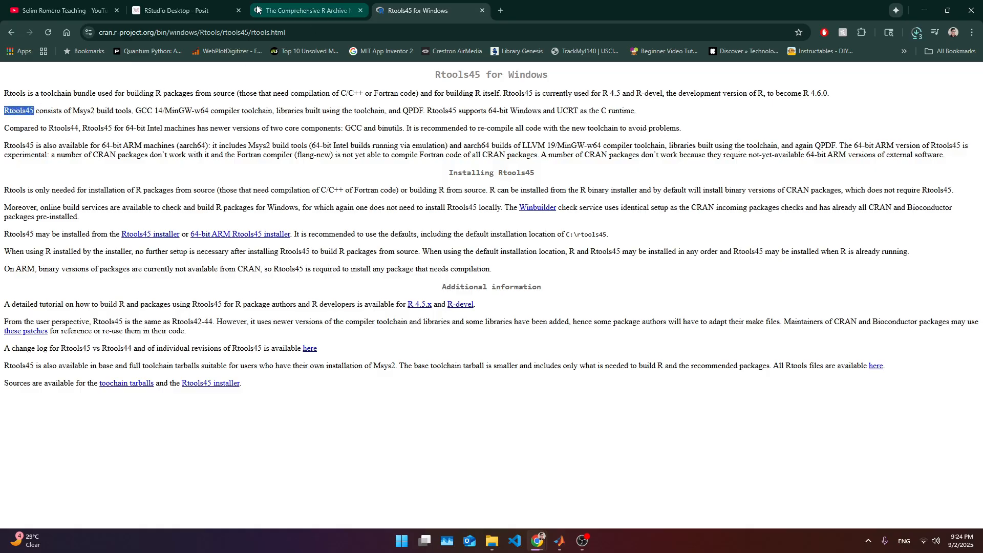
{"action": "left_click", "coordinate": [181, 8]}
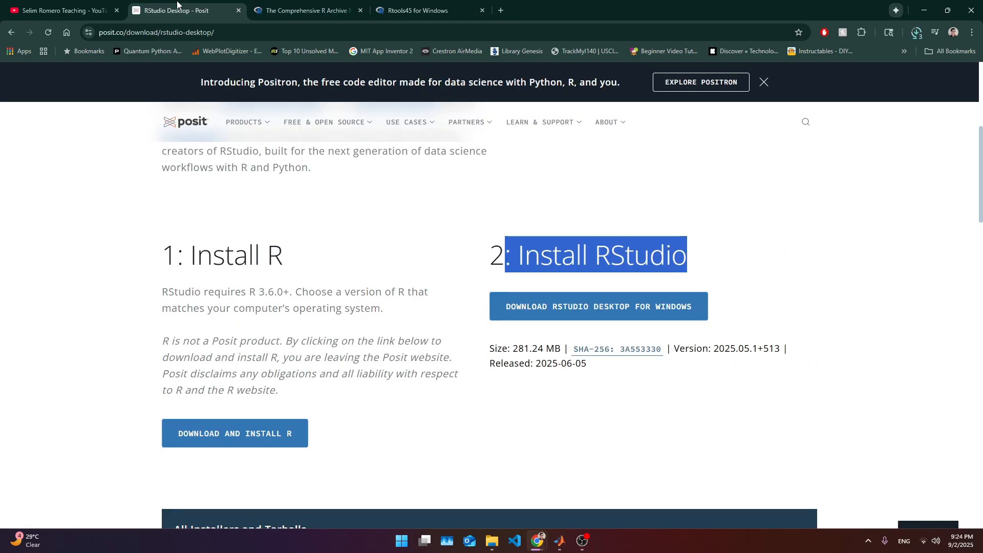
{"action": "left_click", "coordinate": [271, 332]}
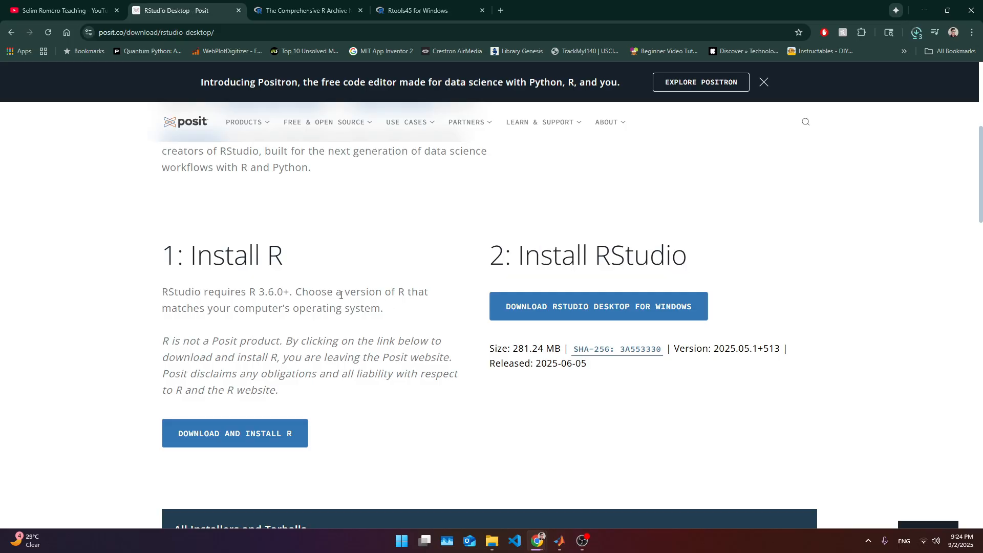
- Cancel the duplicate RStudio download in the download history
{"action": "left_click", "coordinate": [923, 30]}
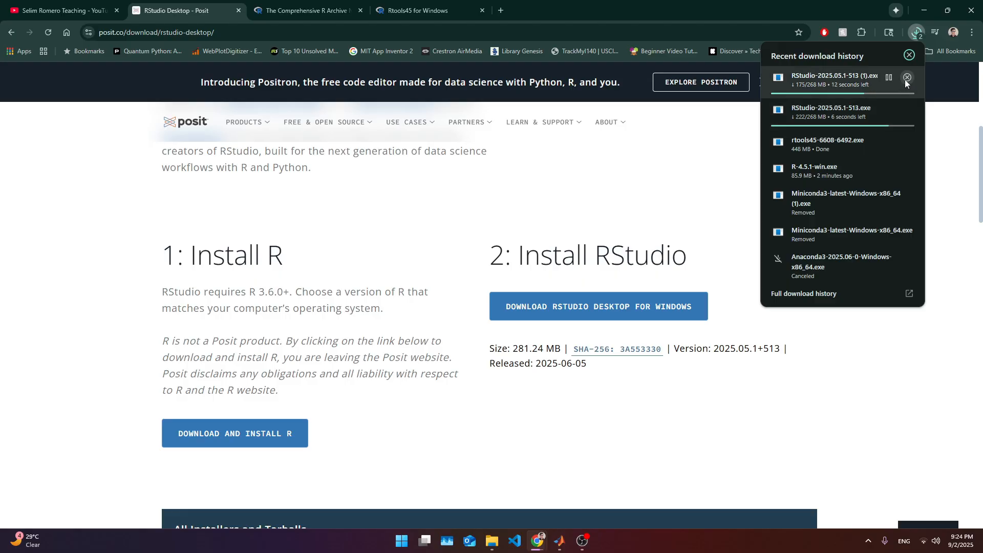
{"action": "left_click", "coordinate": [907, 77]}
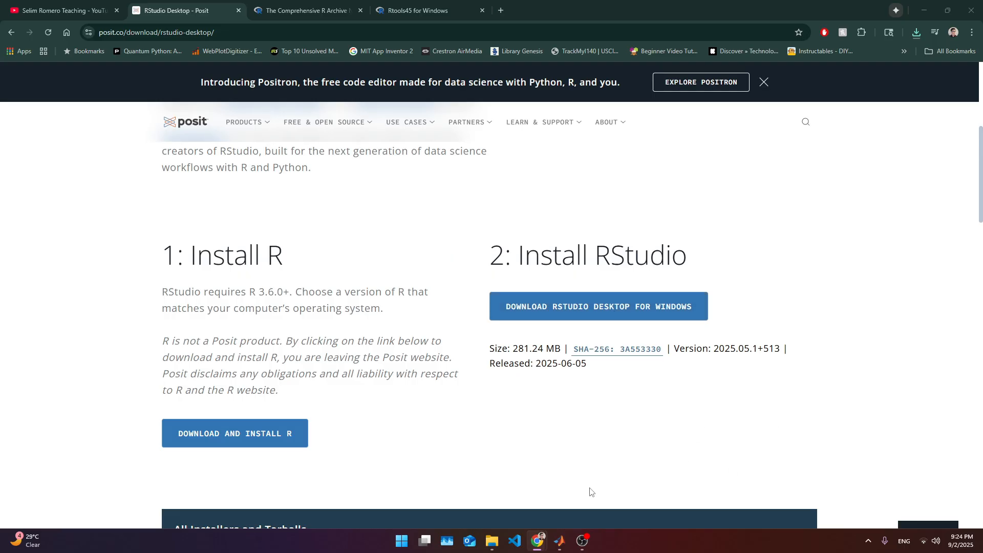
- Run the RStudio setup and install it to the default C:\Program Files\RStudio folder
{"action": "mouse_move", "coordinate": [580, 534]}
{"action": "left_click", "coordinate": [546, 351]}
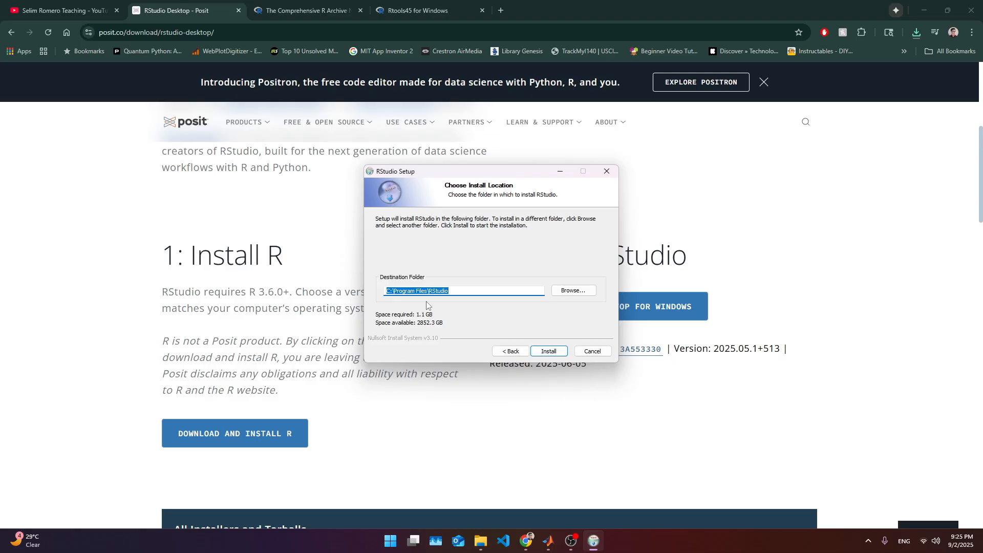
{"action": "left_click", "coordinate": [548, 352]}
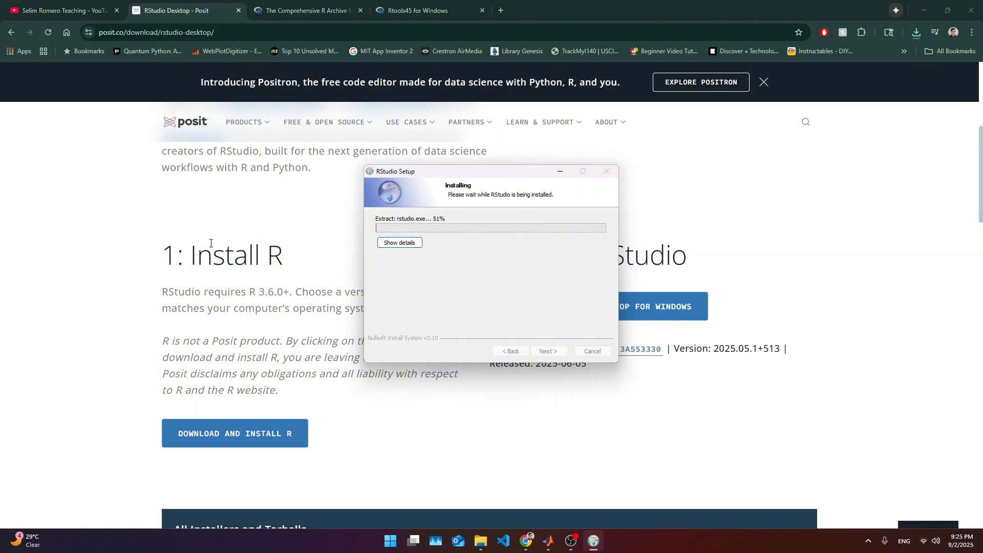
- Launch the downloaded rtools45 installer from the download history and arrange the two setup windows side by side
{"action": "left_click", "coordinate": [917, 32]}
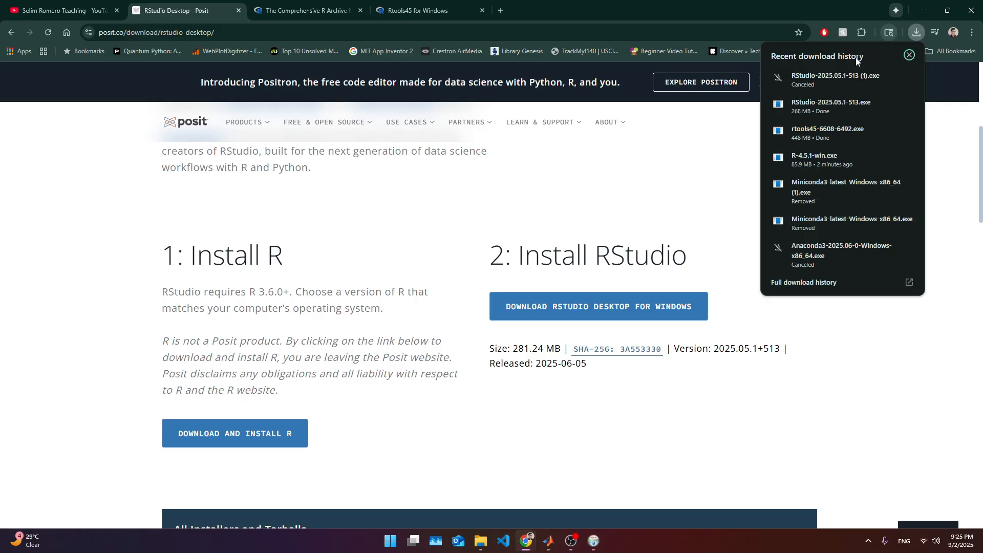
{"action": "left_click", "coordinate": [834, 131]}
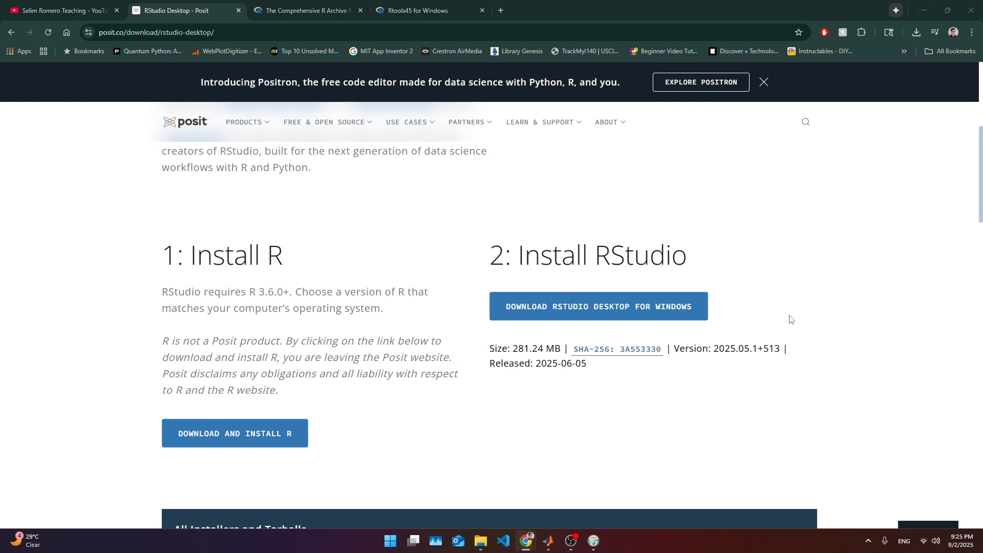
{"action": "left_click", "coordinate": [753, 395]}
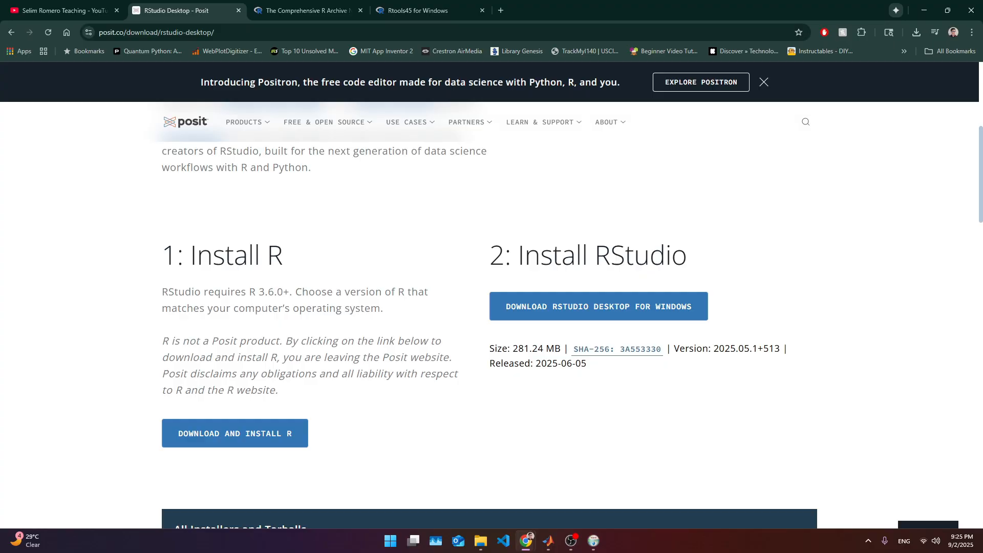
{"action": "key", "text": "alt+Tab"}
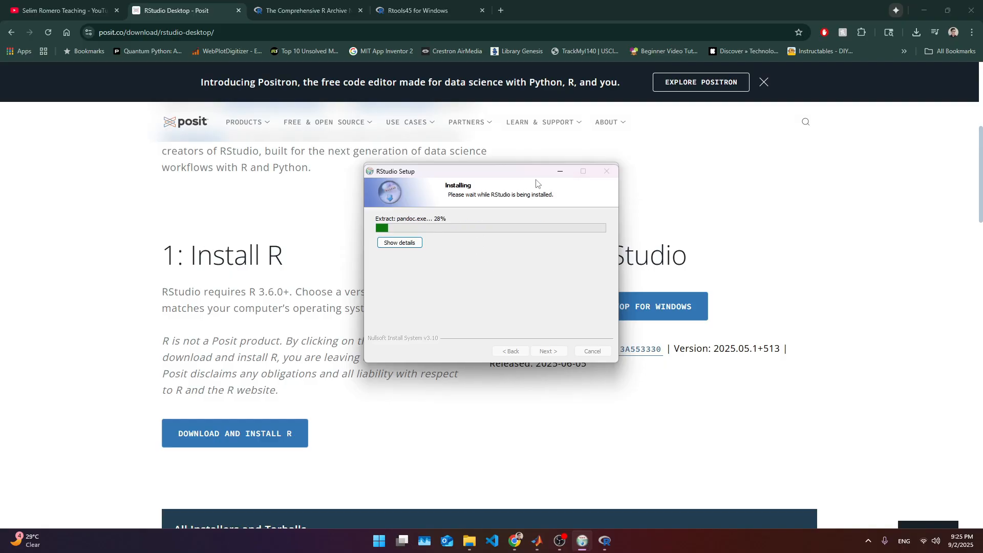
{"action": "left_click_drag", "start_coordinate": [533, 179], "coordinate": [806, 170]}
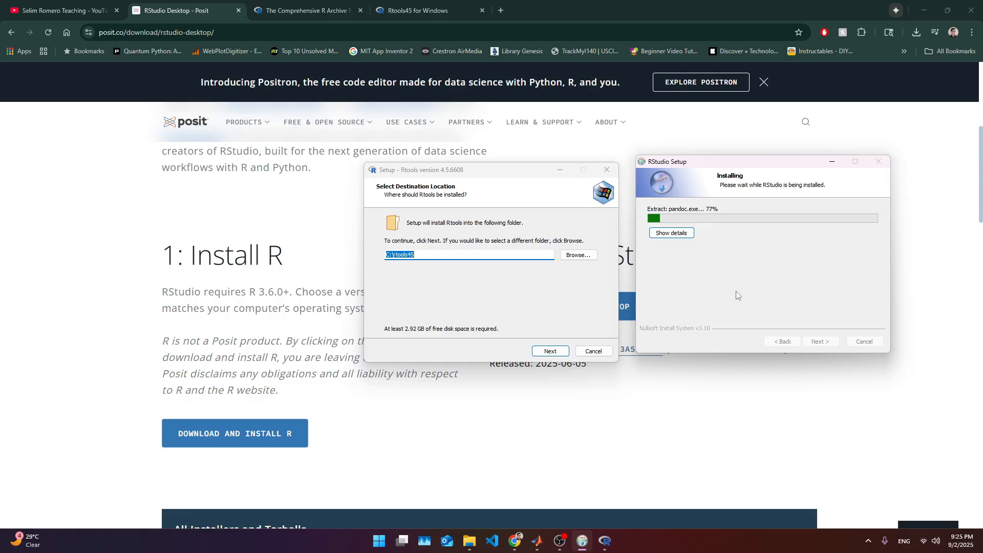
{"action": "left_click_drag", "start_coordinate": [722, 169], "coordinate": [711, 183]}
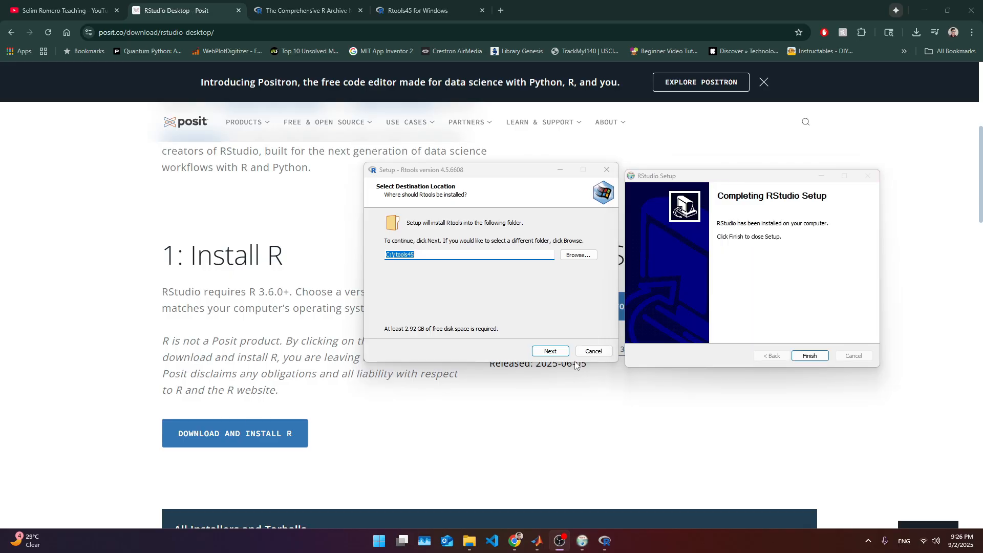
- Finish the RStudio setup wizard
{"action": "left_click", "coordinate": [825, 297]}
{"action": "left_click_drag", "start_coordinate": [758, 180], "coordinate": [756, 167]}
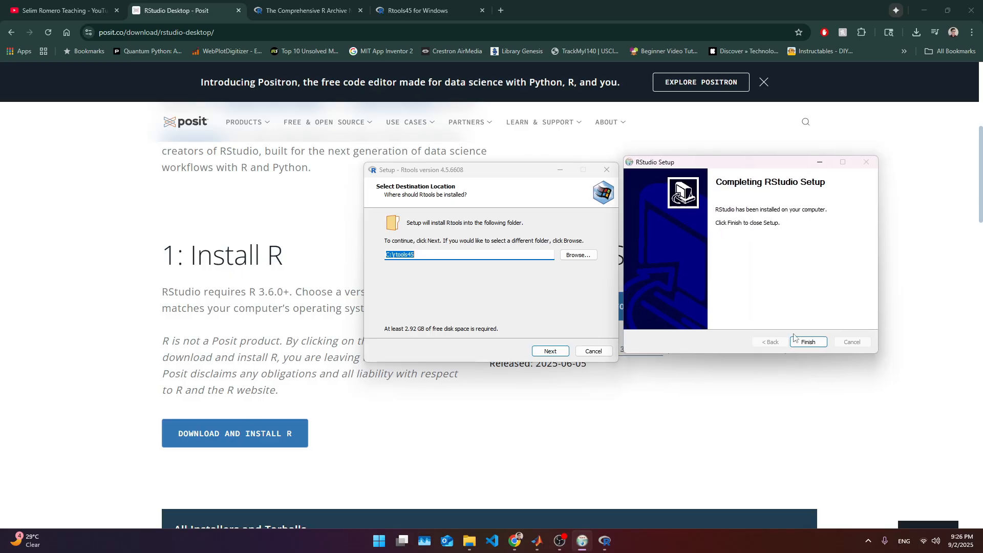
{"action": "left_click", "coordinate": [809, 342]}
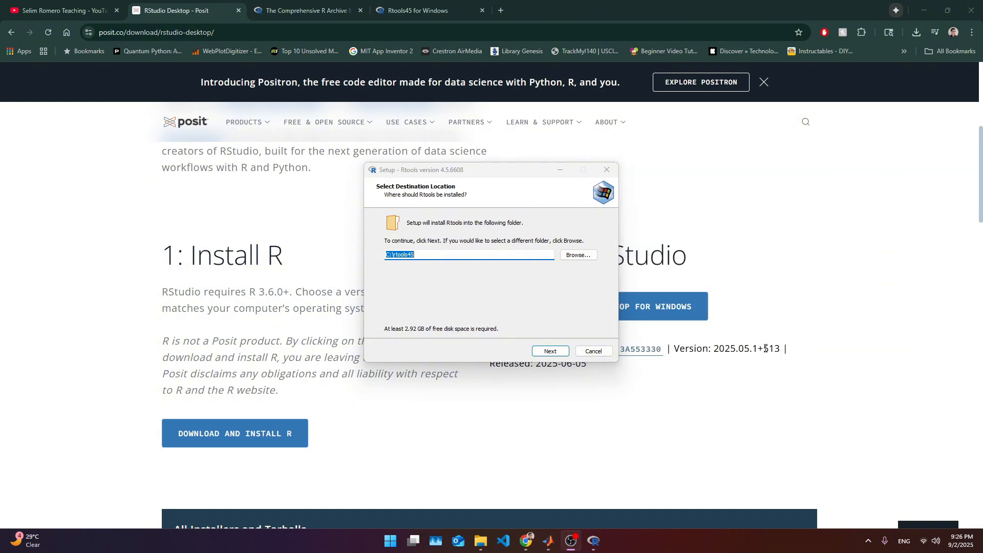
- Complete the Rtools 4.5 setup with the default C:\rtools45 folder and both additional tasks checked
{"action": "left_click", "coordinate": [437, 290]}
{"action": "left_click", "coordinate": [564, 352]}
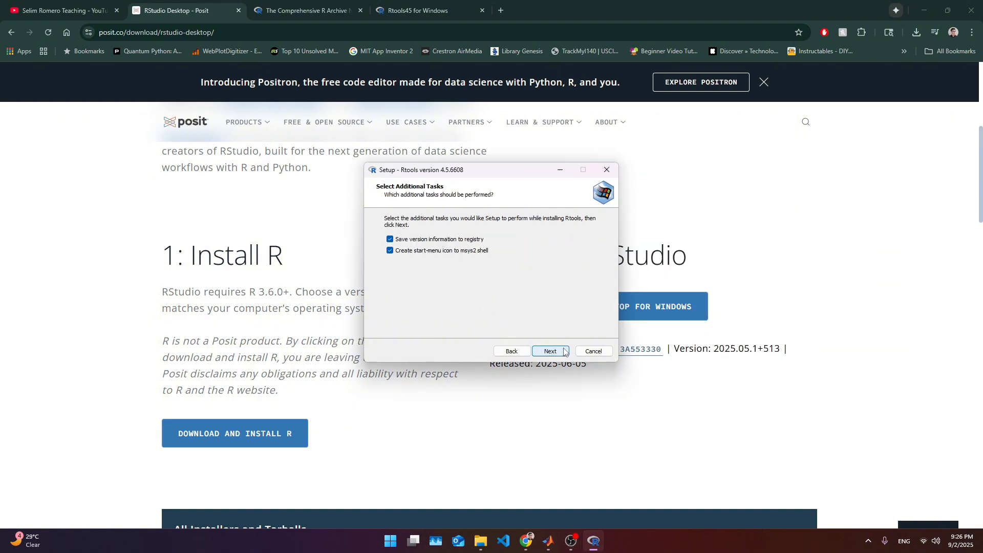
{"action": "left_click", "coordinate": [564, 352]}
{"action": "left_click", "coordinate": [565, 352]}
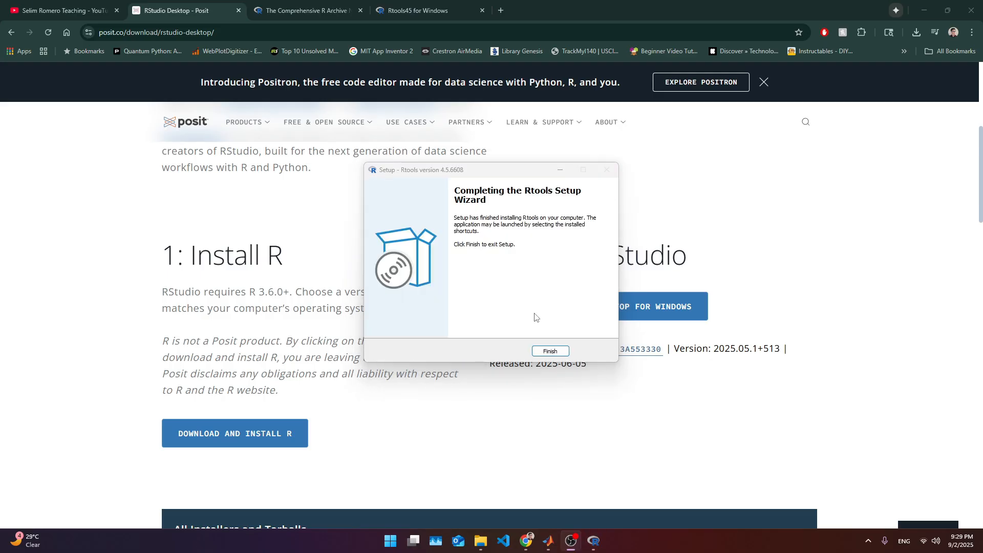
{"action": "left_click", "coordinate": [551, 351]}
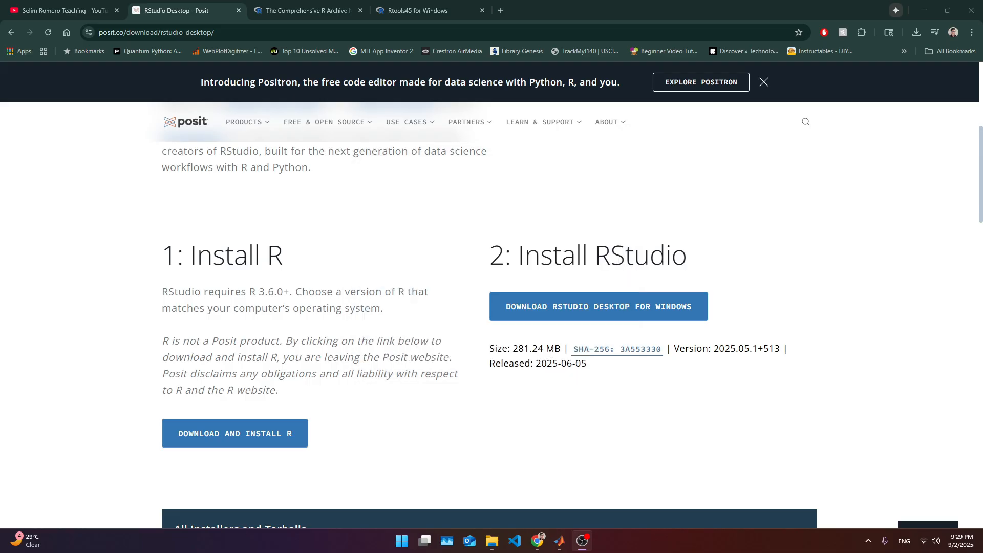
- Search for rstudio in the Start menu and open RStudio
{"action": "key", "text": "super"}
{"action": "type", "text": "rstudio"}
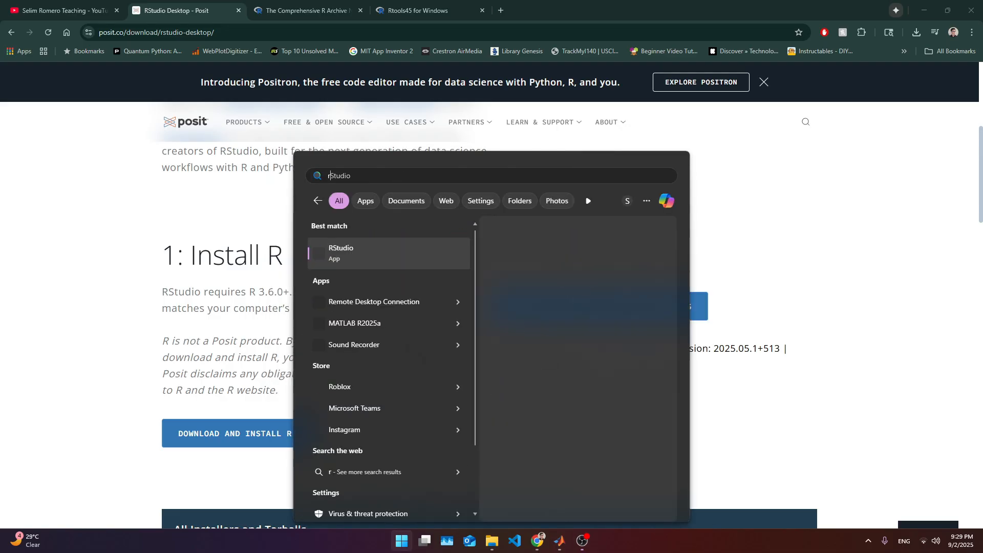
{"action": "key", "text": "Return"}
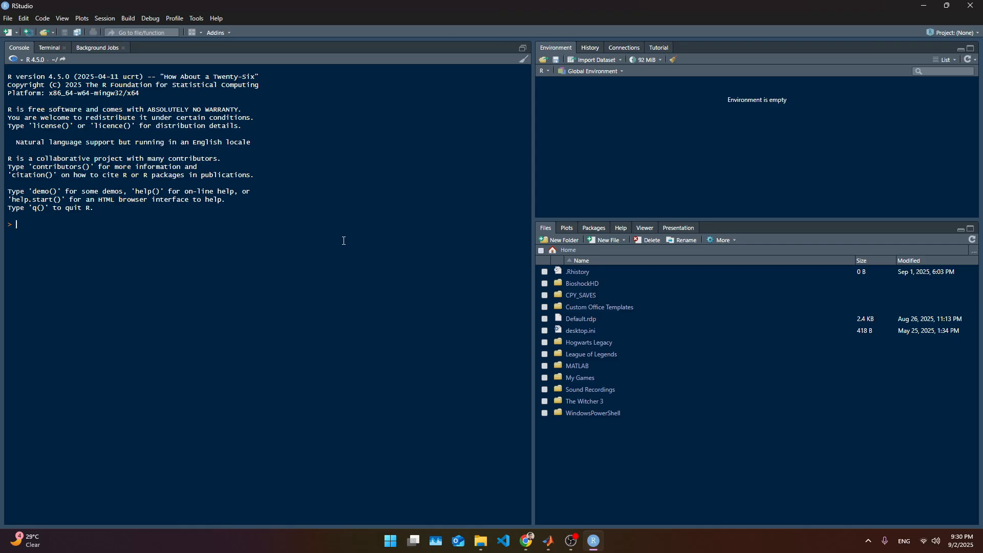
{"action": "left_click", "coordinate": [174, 18]}
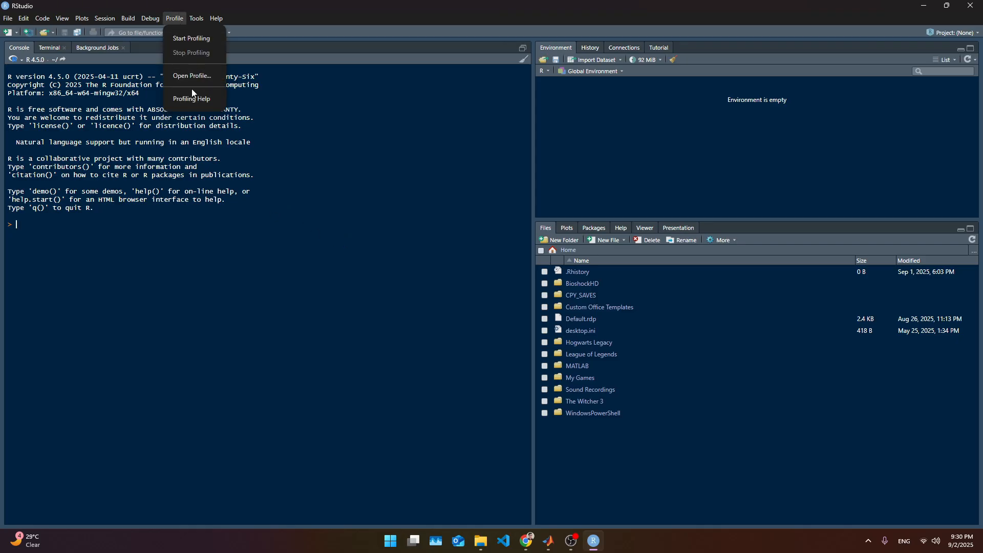
{"action": "left_click", "coordinate": [199, 77]}
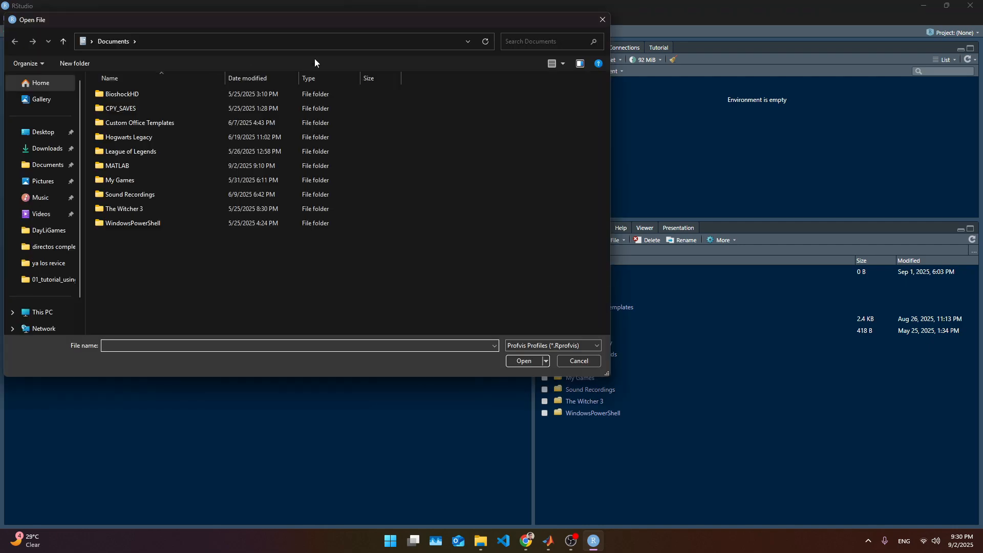
{"action": "left_click", "coordinate": [603, 19]}
{"action": "left_click", "coordinate": [195, 19]}
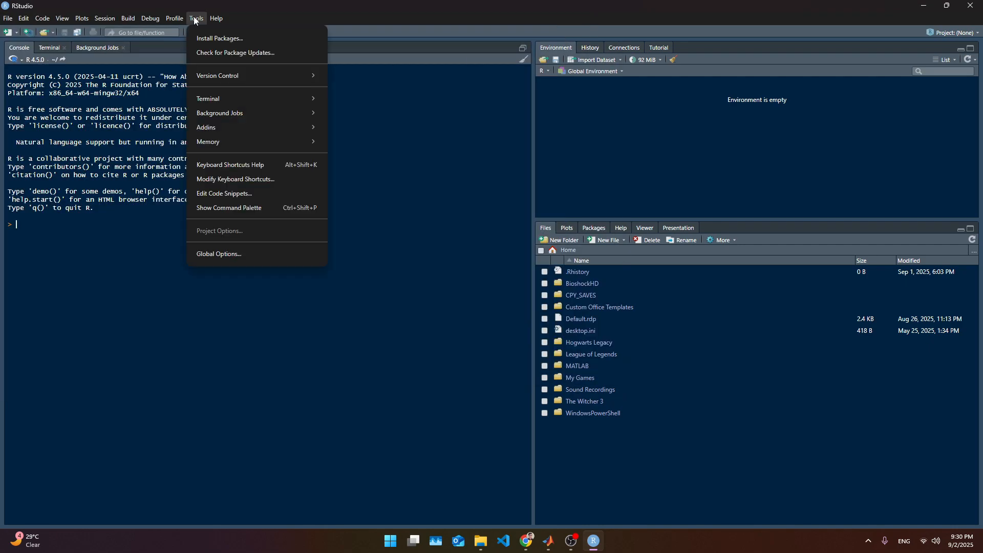
{"action": "left_click", "coordinate": [195, 19]}
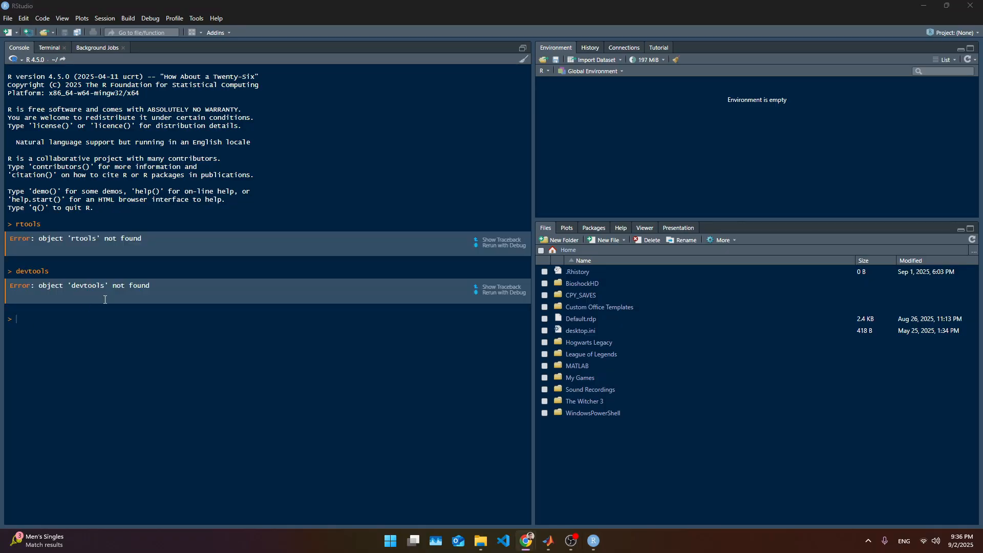
{"action": "left_click", "coordinate": [224, 337]}
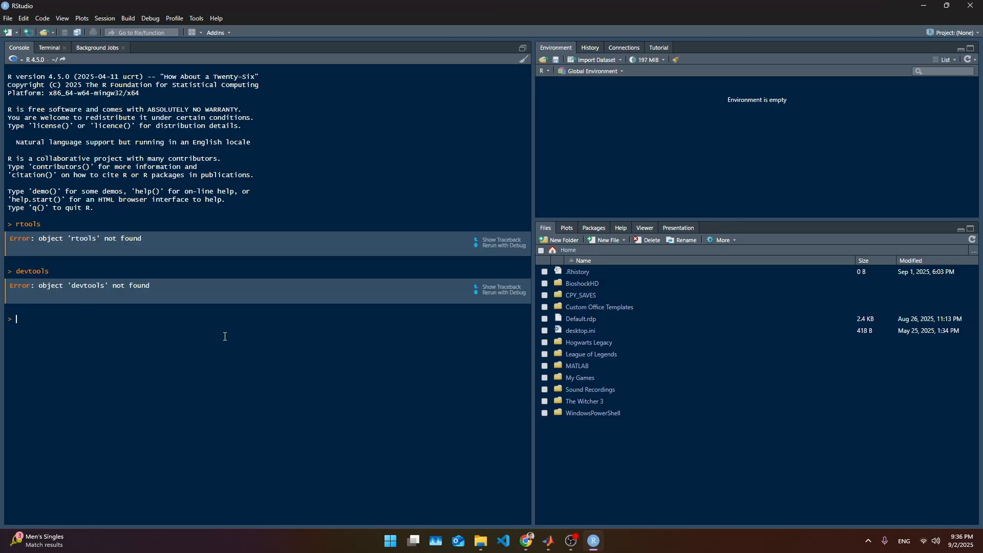
- Clear the console and run install.packages("devtools")
{"action": "key", "text": "ctrl+l"}
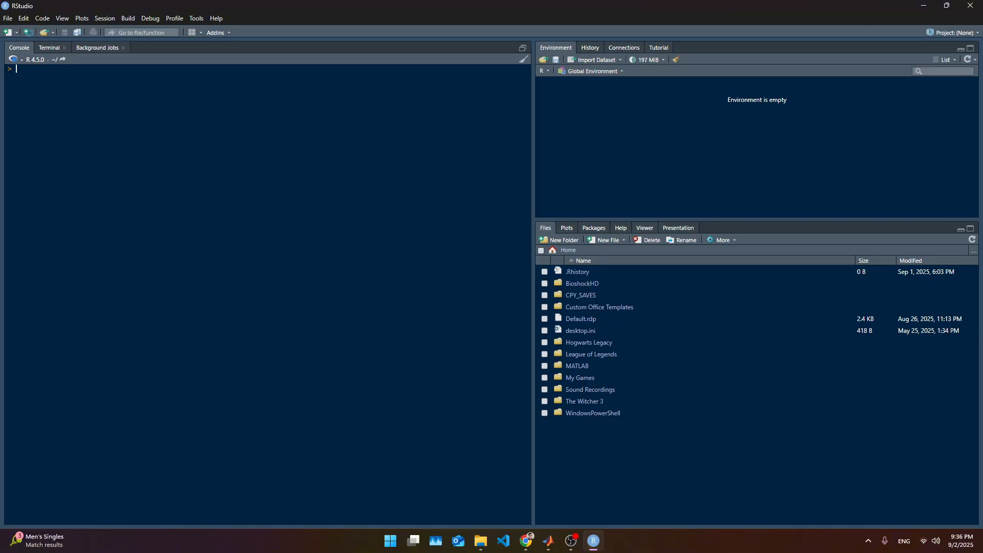
{"action": "right_click", "coordinate": [431, 202]}
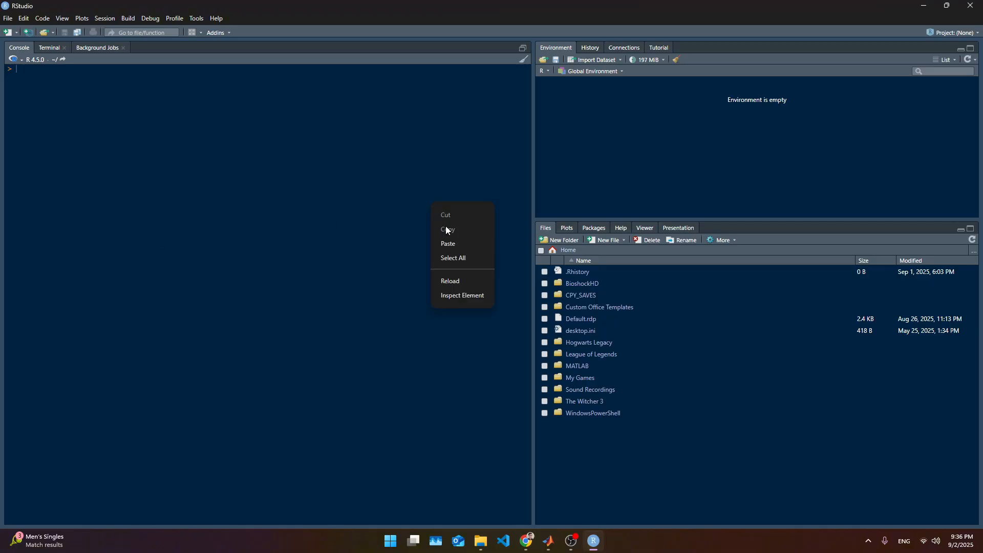
{"action": "left_click", "coordinate": [454, 245]}
{"action": "key", "text": "Return"}
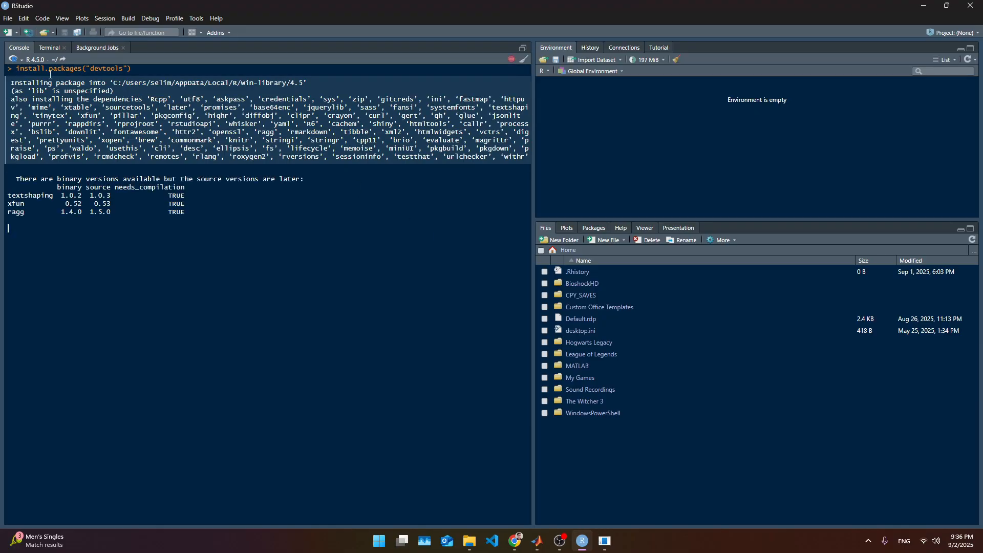
- Agree to install from sources the packages that need compilation and review the finished console output
{"action": "double_click", "coordinate": [66, 68]}
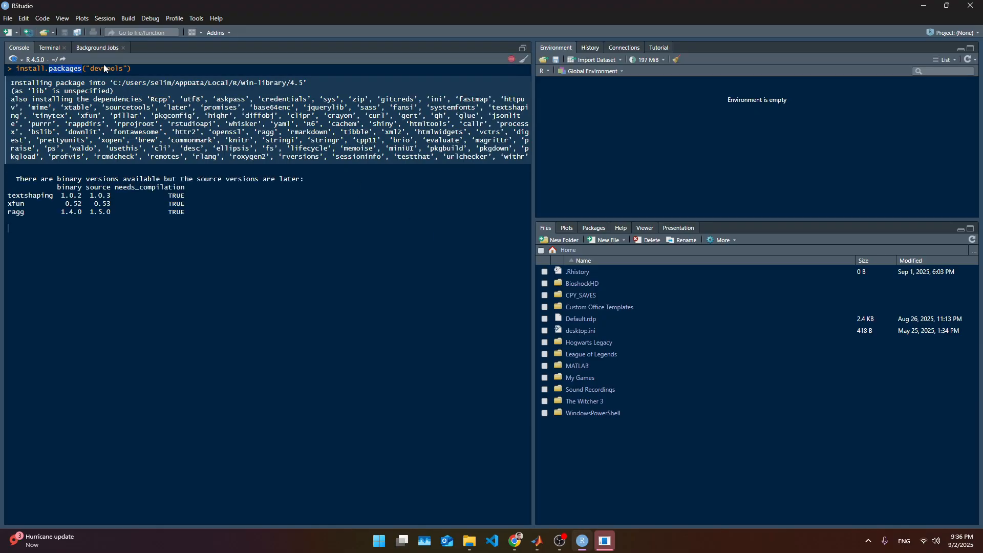
{"action": "left_click", "coordinate": [241, 198]}
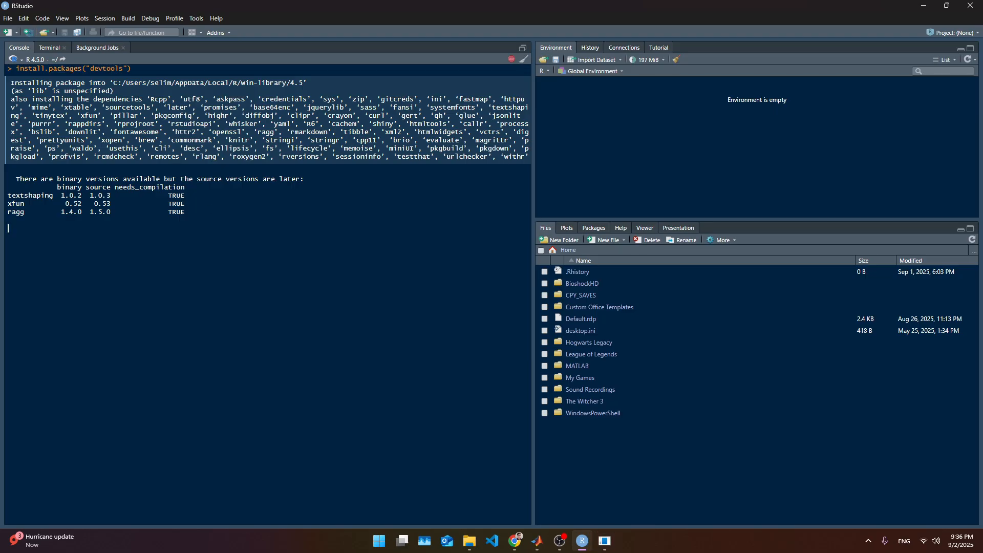
{"action": "left_click", "coordinate": [375, 309]}
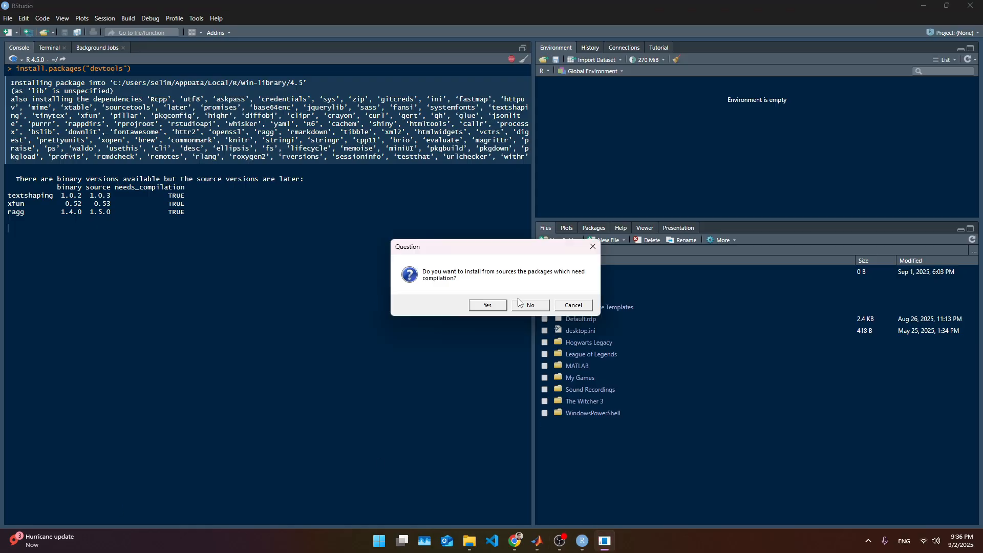
{"action": "left_click", "coordinate": [488, 306]}
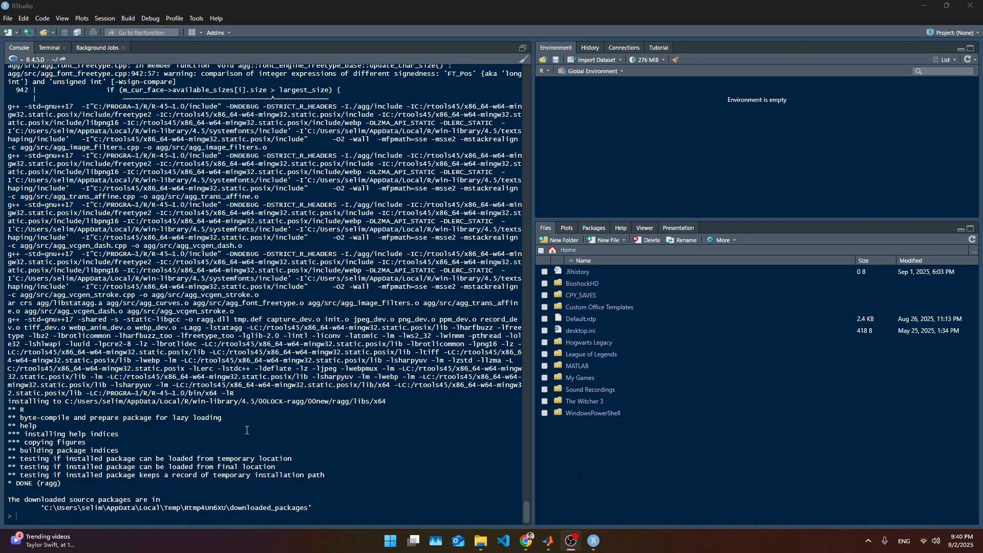
{"action": "left_click_drag", "start_coordinate": [316, 509], "coordinate": [23, 435]}
{"action": "left_click", "coordinate": [171, 430]}
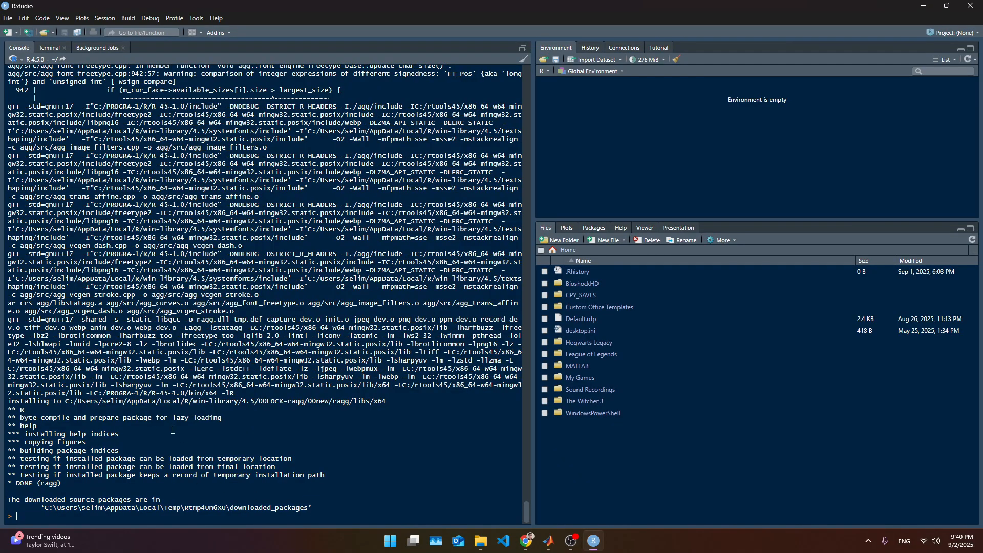
- Recall and rerun install.packages("devtools") in the console
{"action": "key", "text": "Up"}
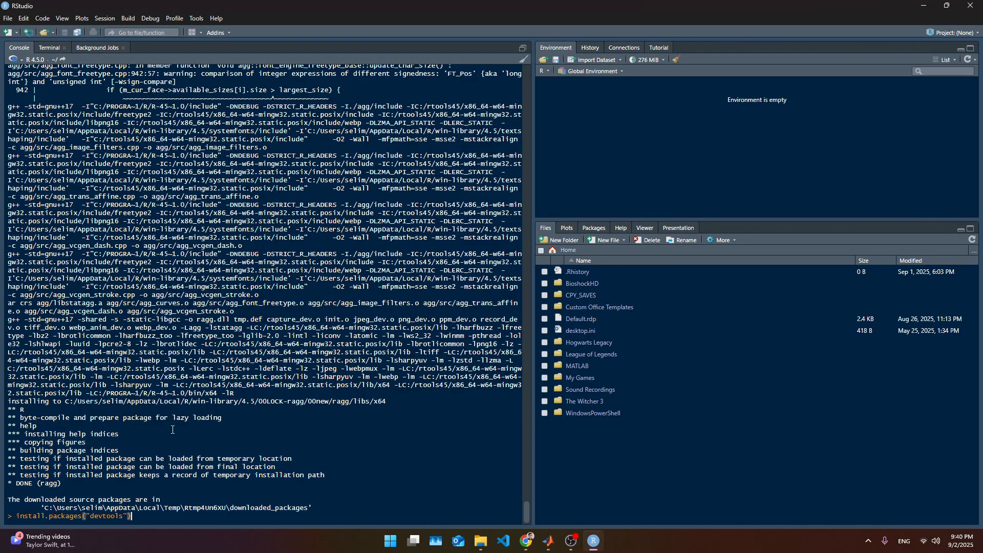
{"action": "double_click", "coordinate": [58, 519]}
{"action": "double_click", "coordinate": [107, 516]}
{"action": "left_click", "coordinate": [178, 514]}
{"action": "key", "text": "Return"}
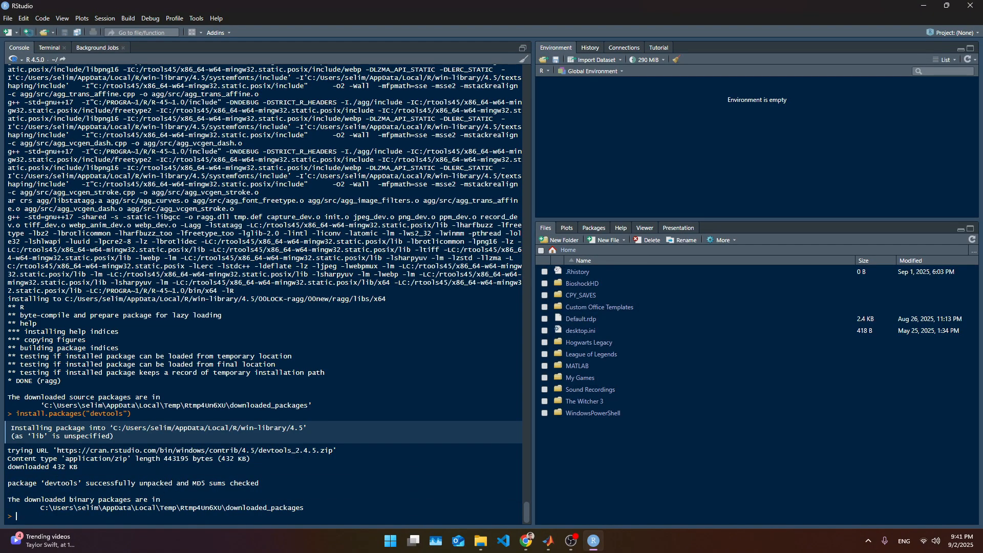
- Load the devtools package with library("devtools")
{"action": "key", "text": "alt+Tab"}
{"action": "left_click", "coordinate": [409, 506]}
{"action": "type", "text": "libr"}
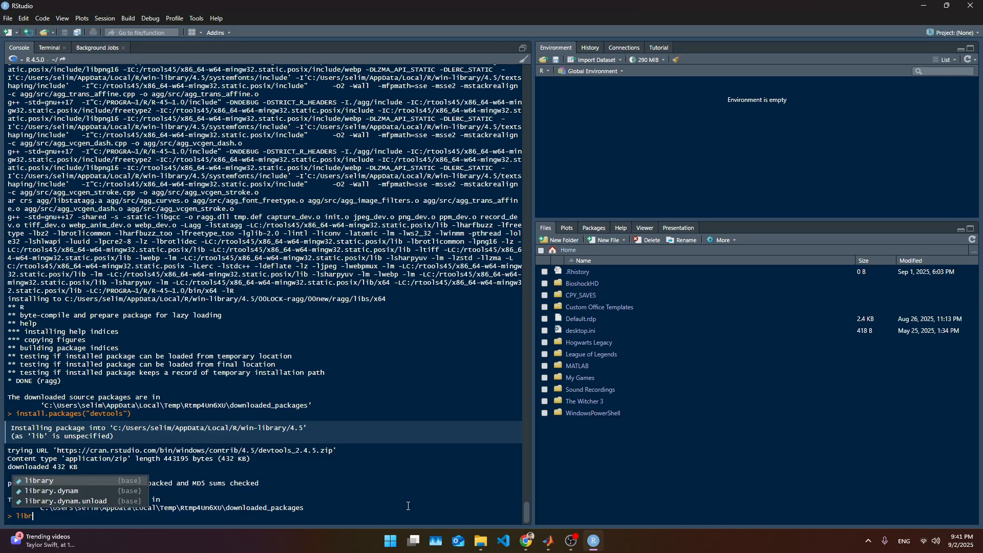
{"action": "type", "text": "ary()\""}
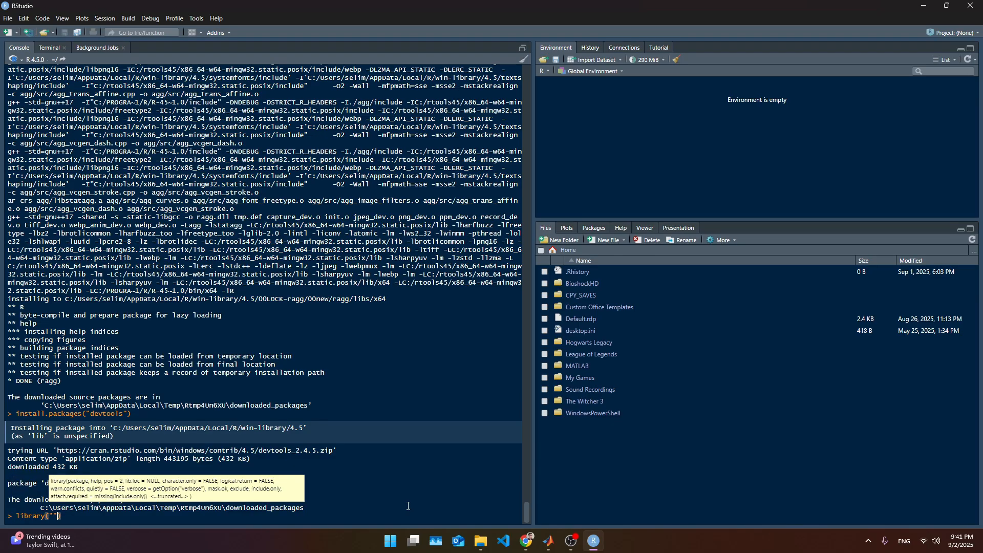
{"action": "type", "text": "devtools"}
{"action": "key", "text": "Return"}
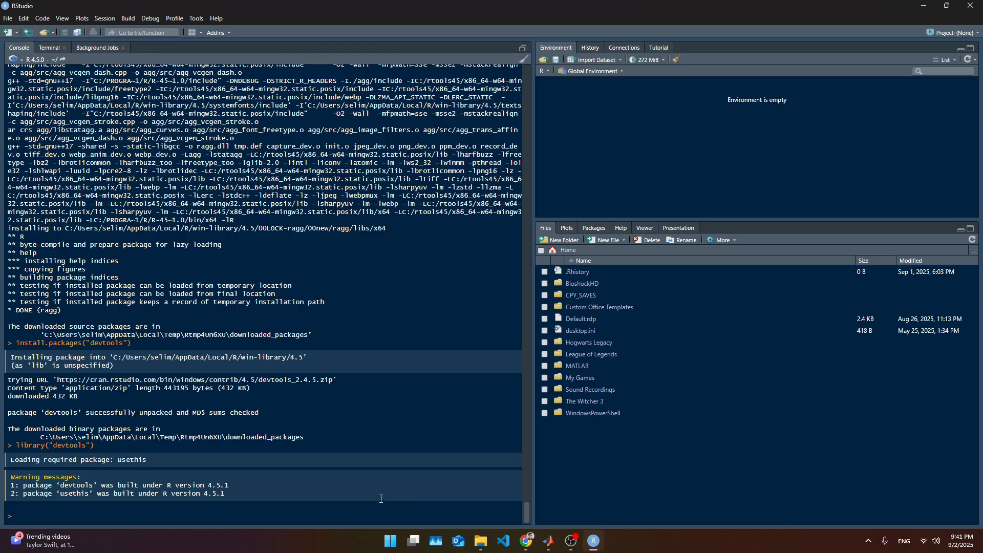
- Run devtools::find_rtools() to check that Rtools is found
{"action": "type", "text": "devtoo"}
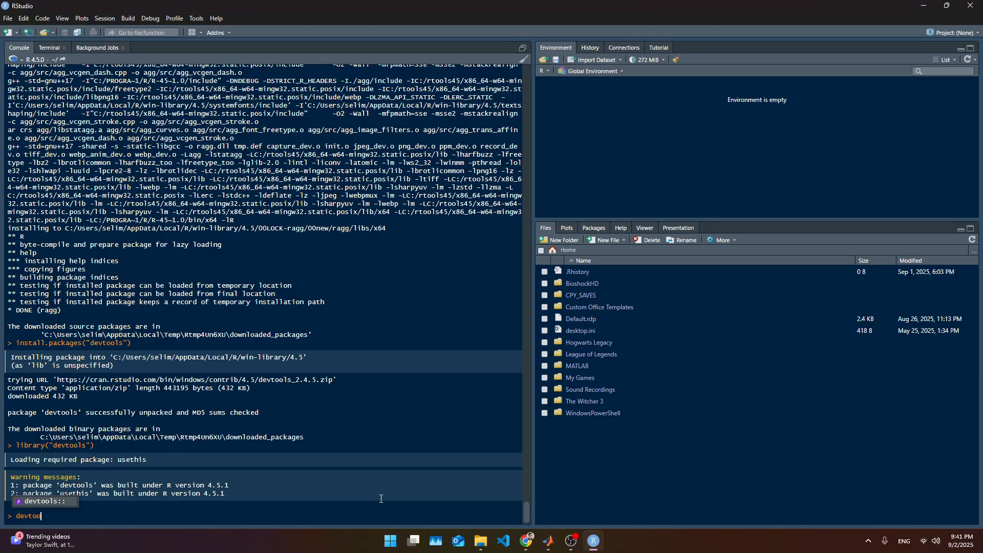
{"action": "key", "text": "Tab"}
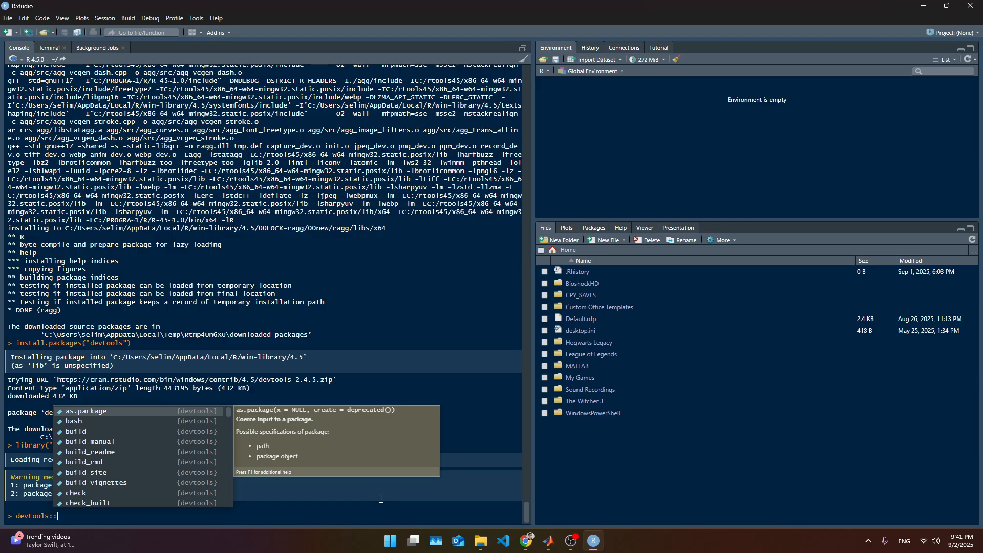
{"action": "type", "text": "fi"}
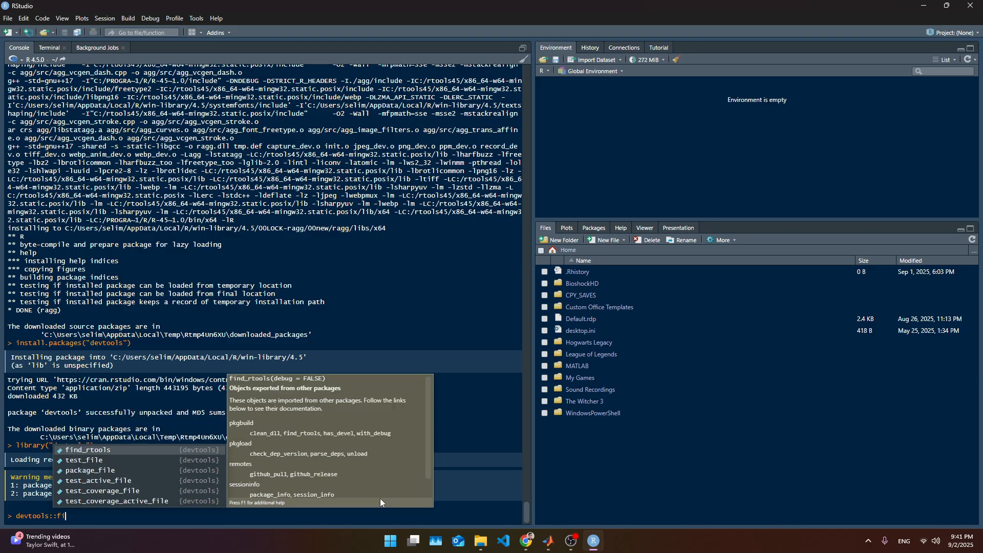
{"action": "type", "text": "nd_rtools("}
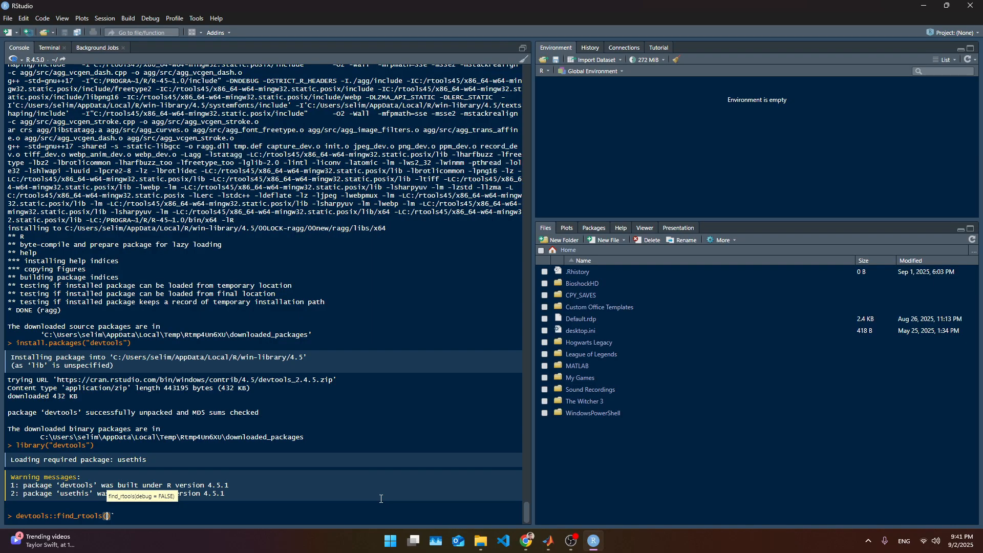
{"action": "key", "text": "Return"}
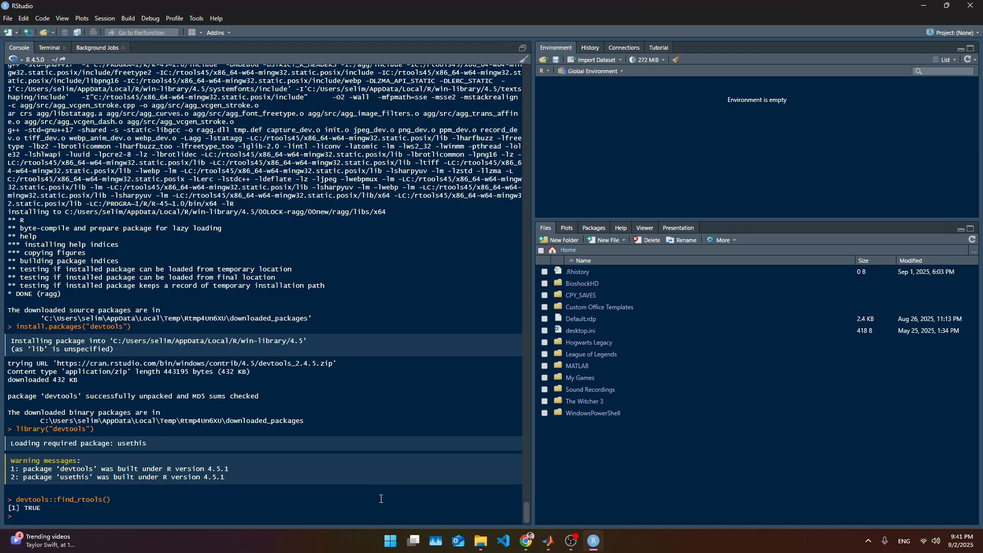
- Clear the console
{"action": "triple_click", "coordinate": [86, 497]}
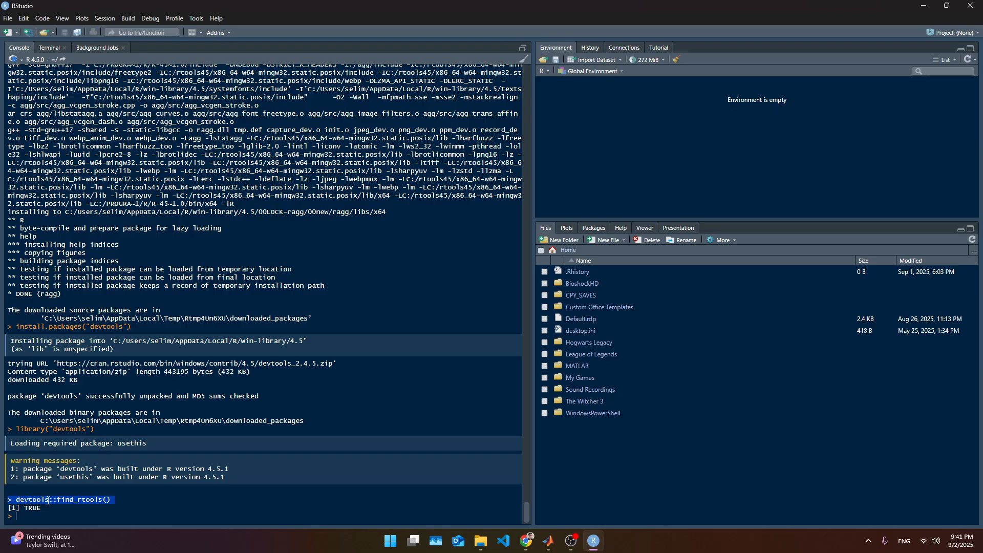
{"action": "left_click", "coordinate": [114, 501]}
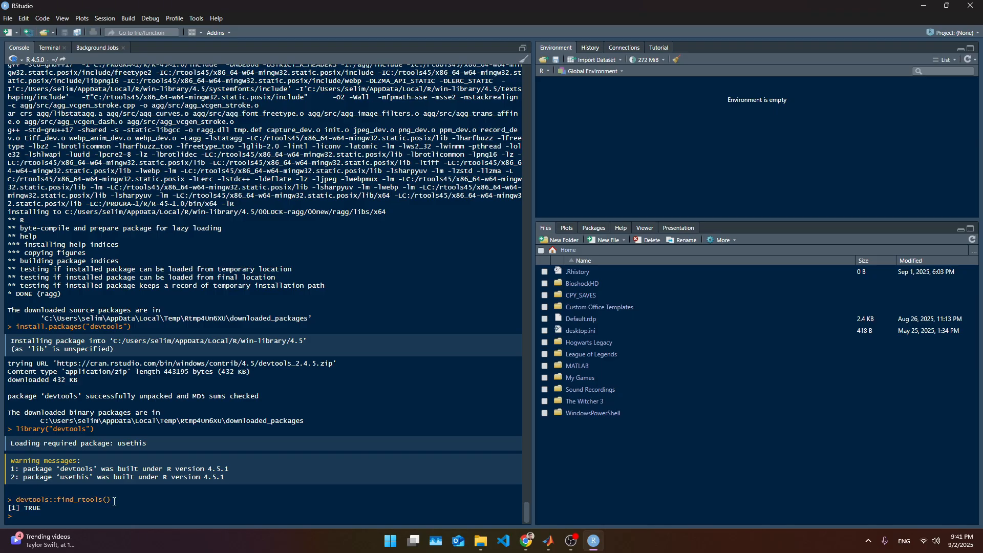
{"action": "key", "text": "ctrl+l"}
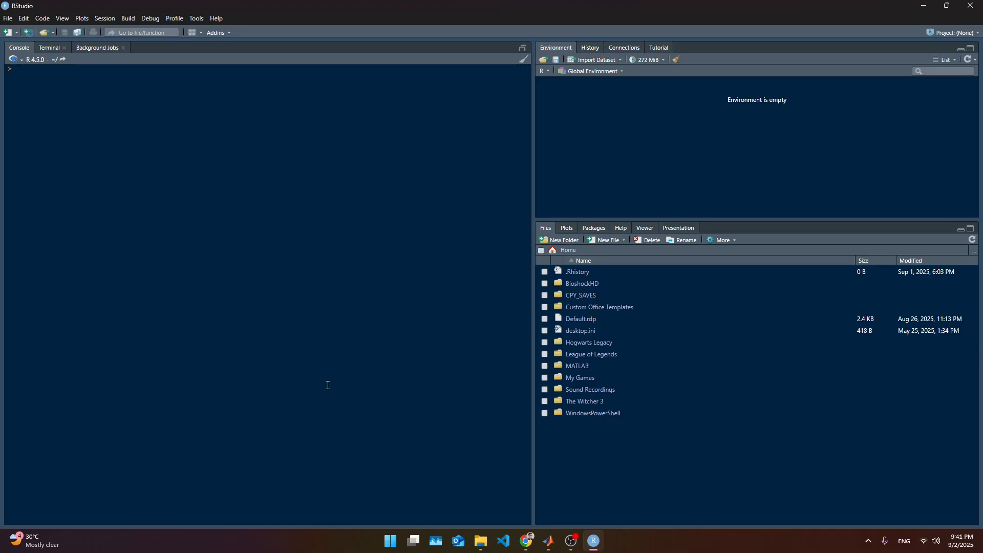
- Switch to MATLAB, clear the command window and launch scgeatool
{"action": "left_click", "coordinate": [923, 6]}
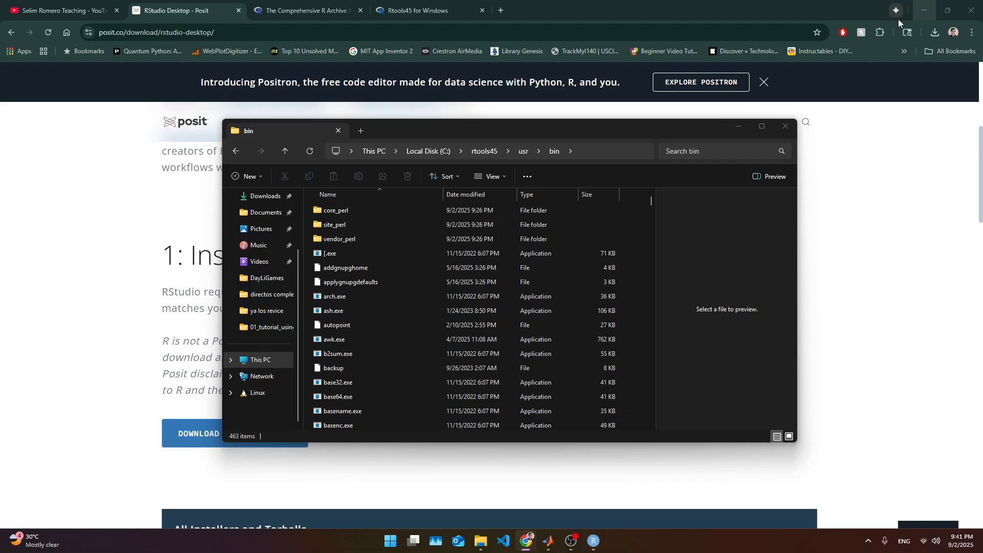
{"action": "left_click", "coordinate": [548, 541]}
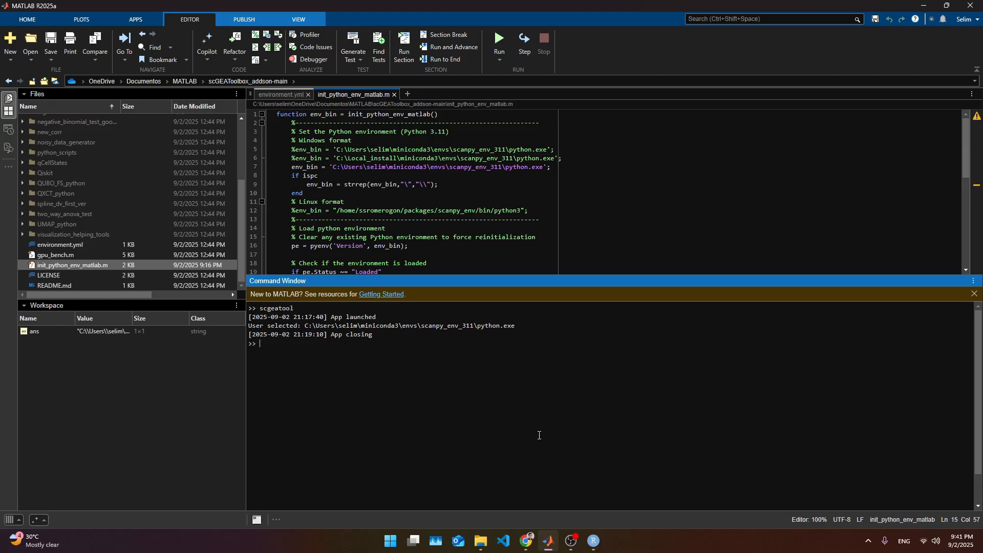
{"action": "type", "text": "clc"}
{"action": "key", "text": "Return"}
{"action": "type", "text": "scgeatool"}
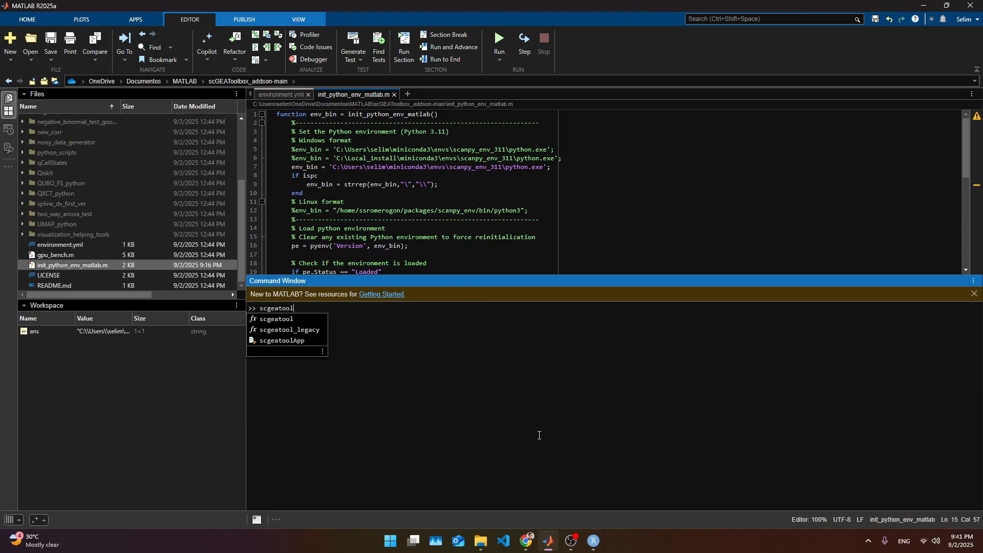
{"action": "key", "text": "Return"}
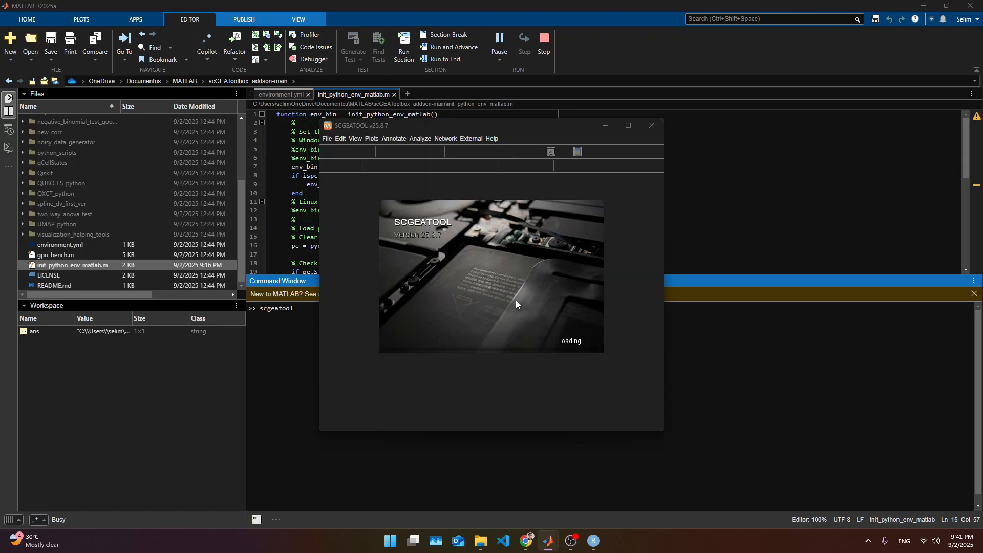
- Set up the R environment in SCGEATOOL by locating Rscript.exe in C:\Program Files\R\R-4.5.0\bin
{"action": "left_click", "coordinate": [469, 139]}
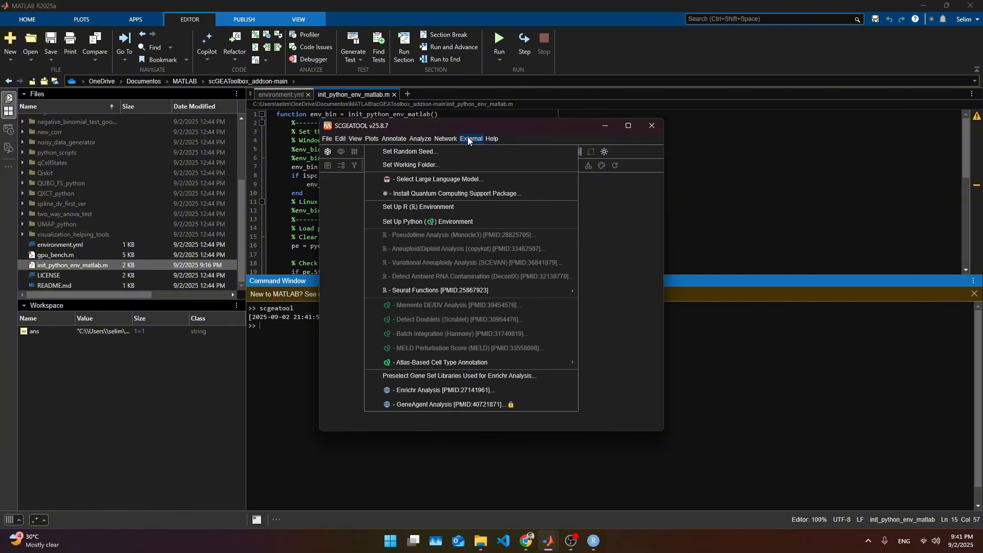
{"action": "left_click", "coordinate": [422, 206]}
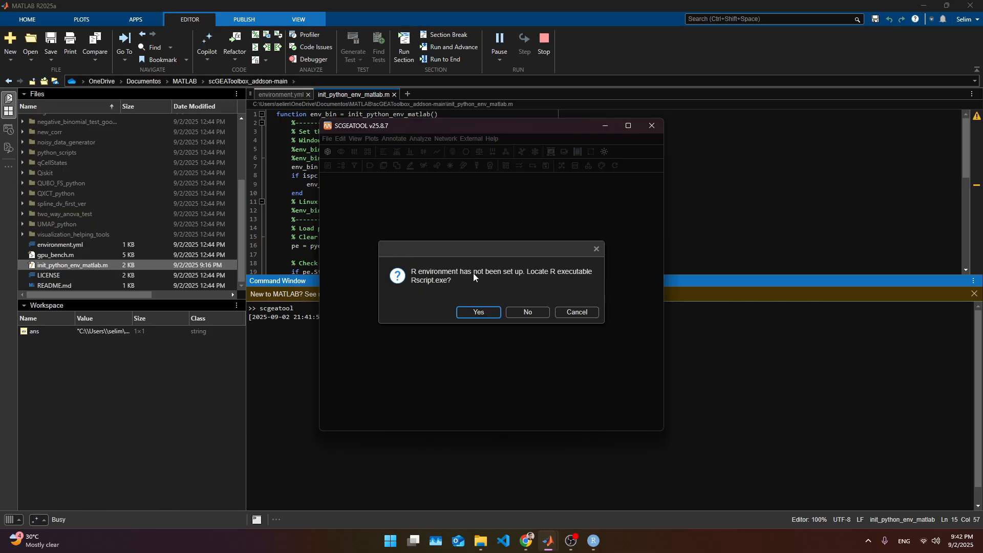
{"action": "left_click", "coordinate": [495, 310]}
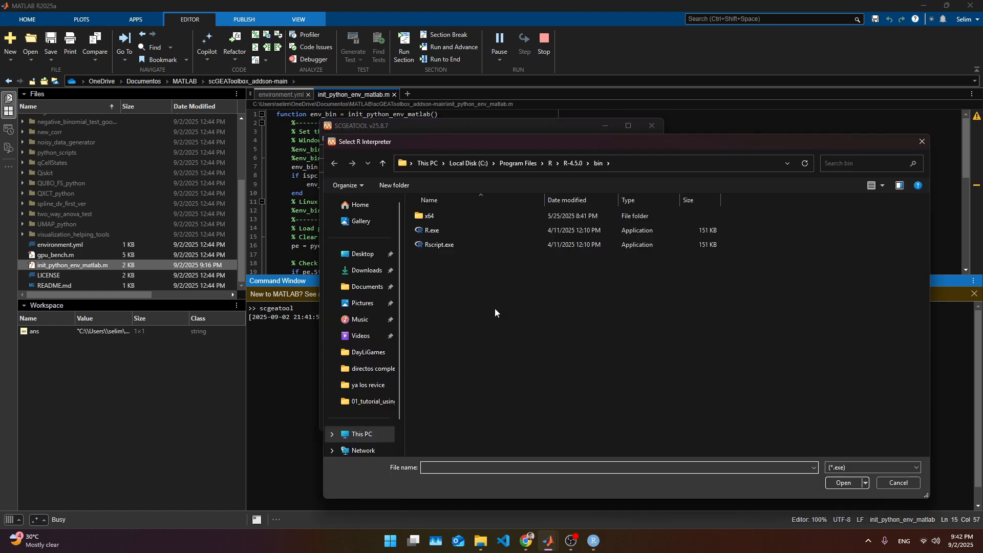
{"action": "left_click_drag", "start_coordinate": [616, 140], "coordinate": [586, 113]}
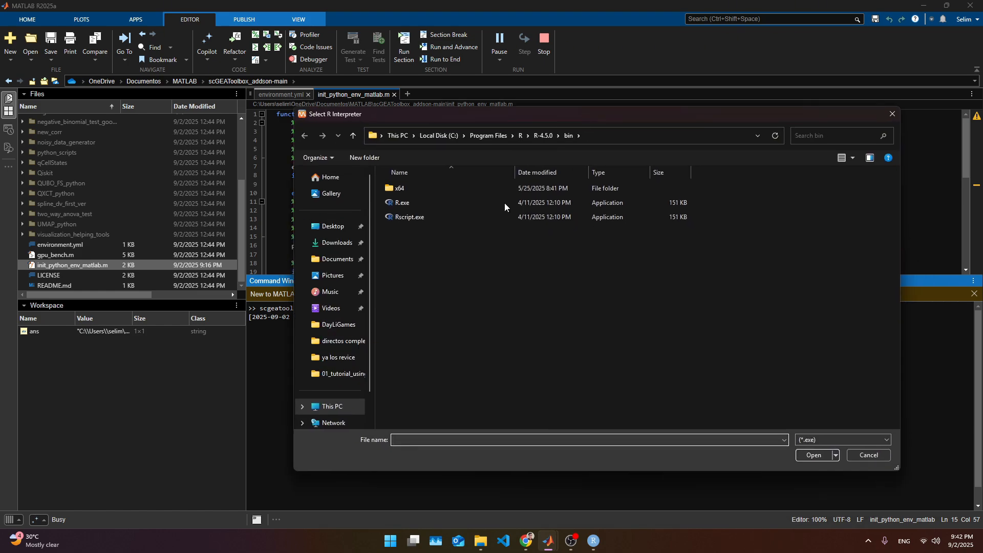
{"action": "left_click", "coordinate": [429, 205]}
{"action": "left_click", "coordinate": [429, 222]}
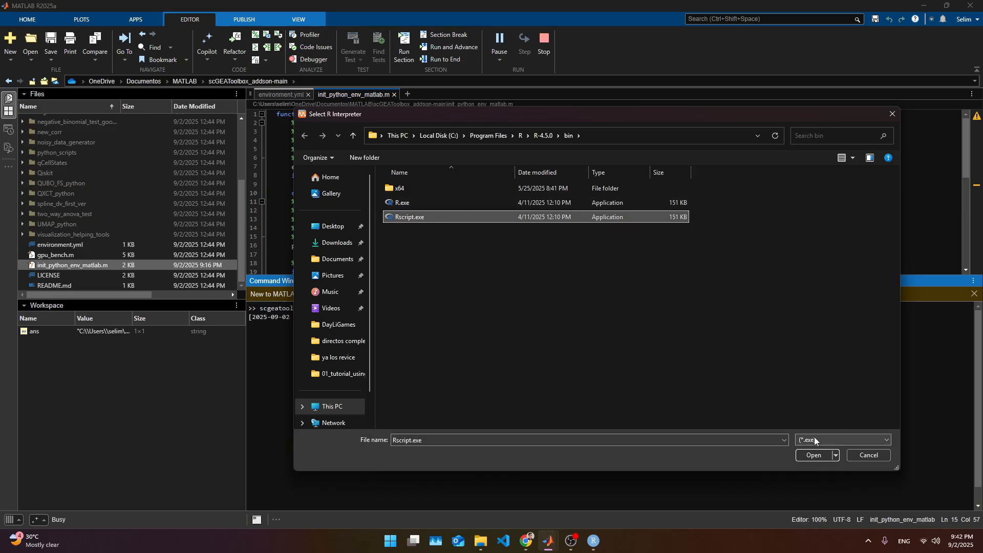
{"action": "left_click", "coordinate": [822, 455]}
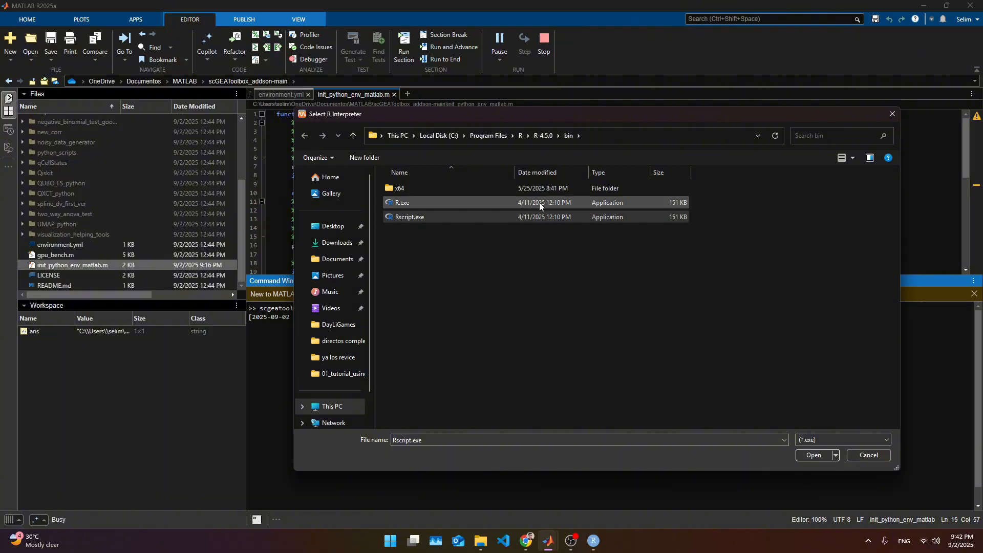
{"action": "left_click", "coordinate": [814, 455]}
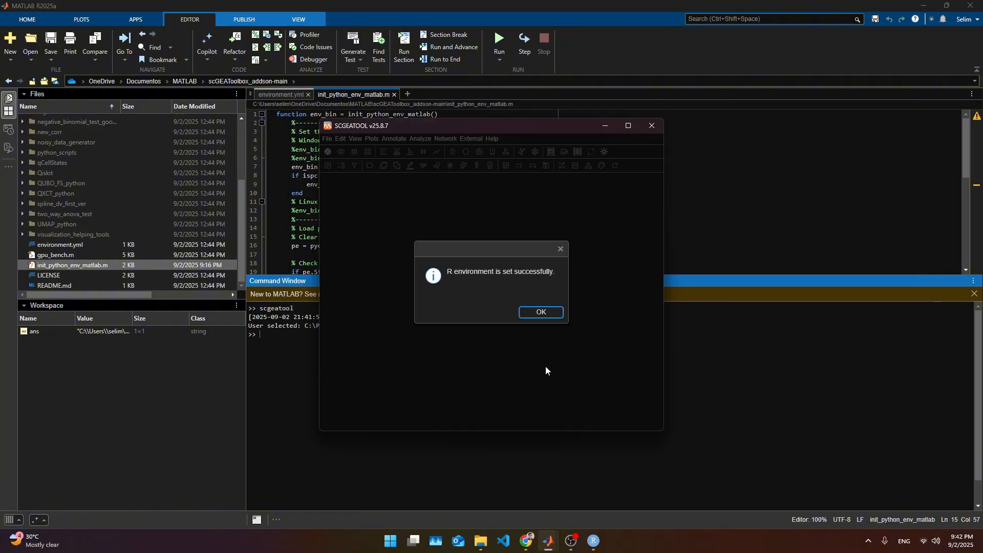
{"action": "left_click", "coordinate": [534, 311]}
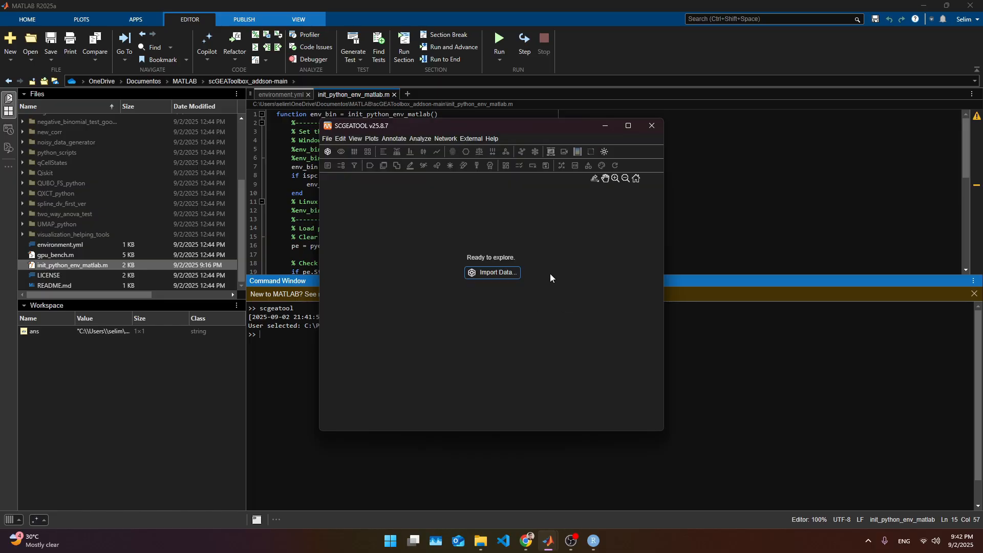
{"action": "left_click", "coordinate": [472, 138]}
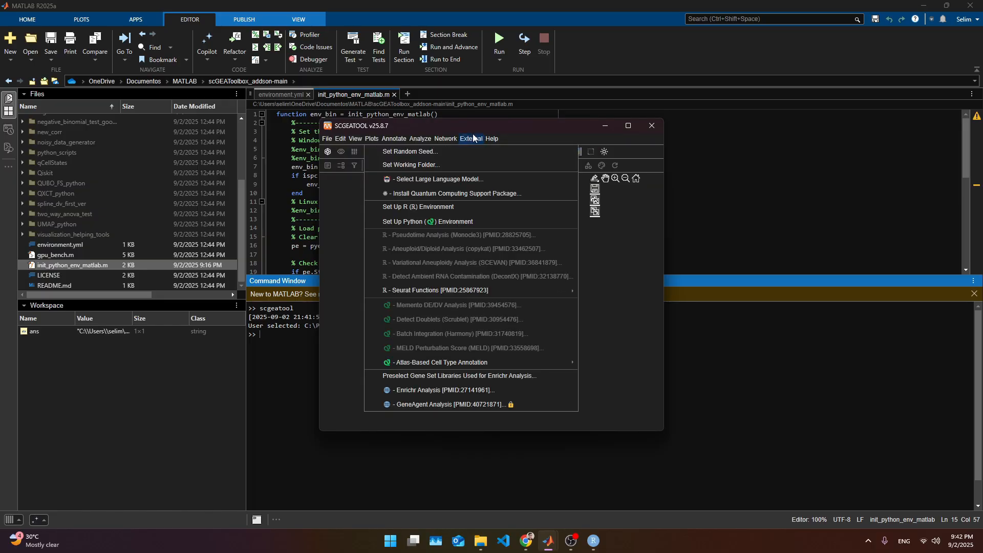
{"action": "mouse_move", "coordinate": [429, 366]}
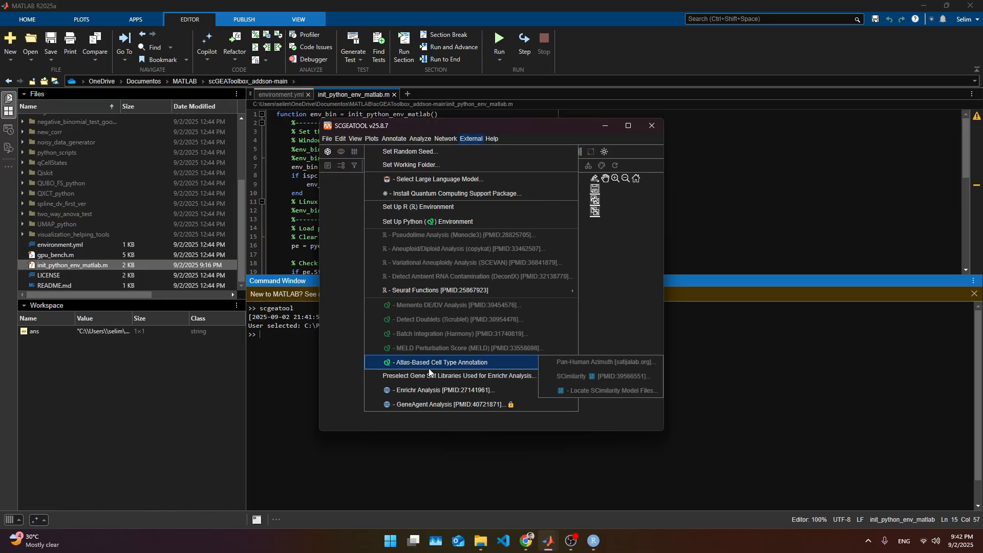
{"action": "mouse_move", "coordinate": [432, 293]}
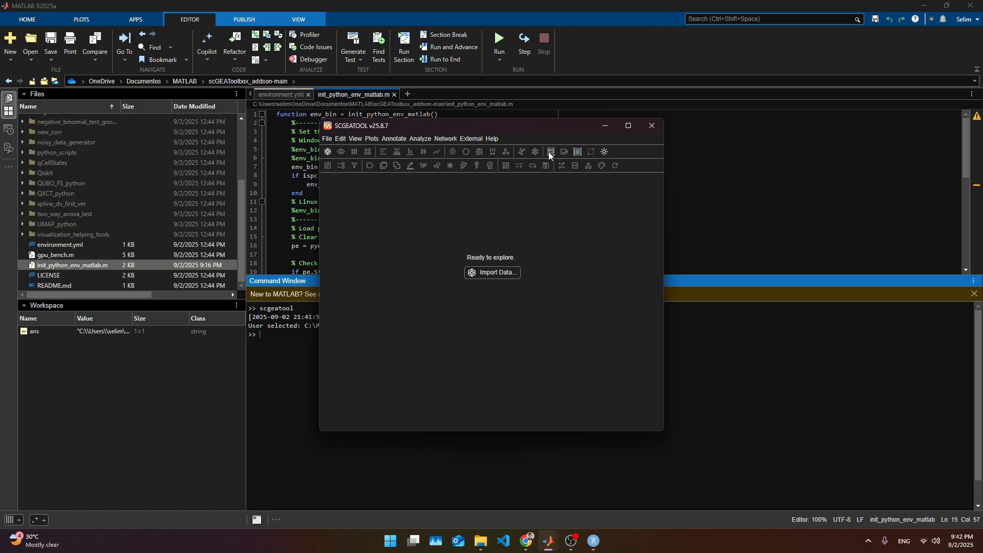
{"action": "left_click", "coordinate": [479, 139]}
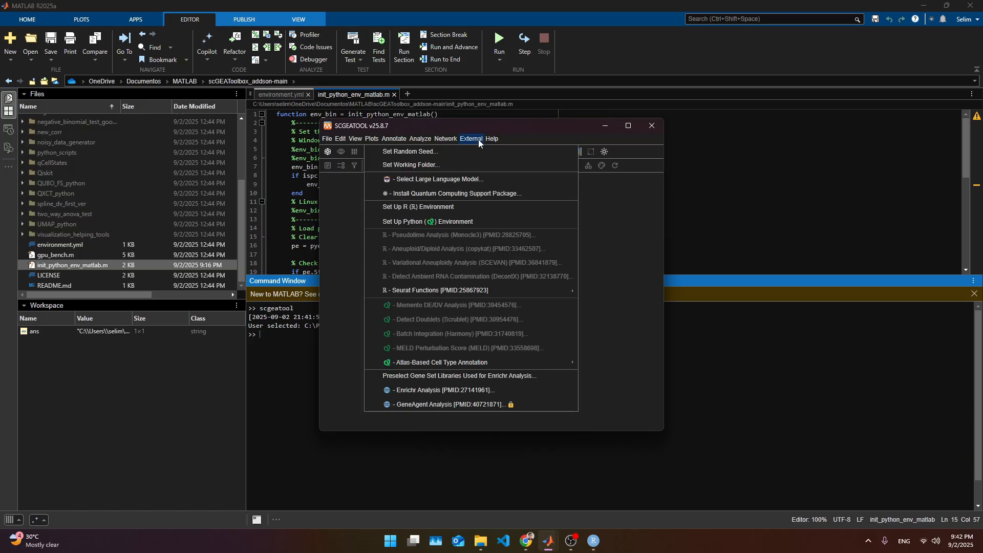
{"action": "left_click", "coordinate": [590, 272]}
- Import the example data set as processed data
{"action": "left_click", "coordinate": [500, 276]}
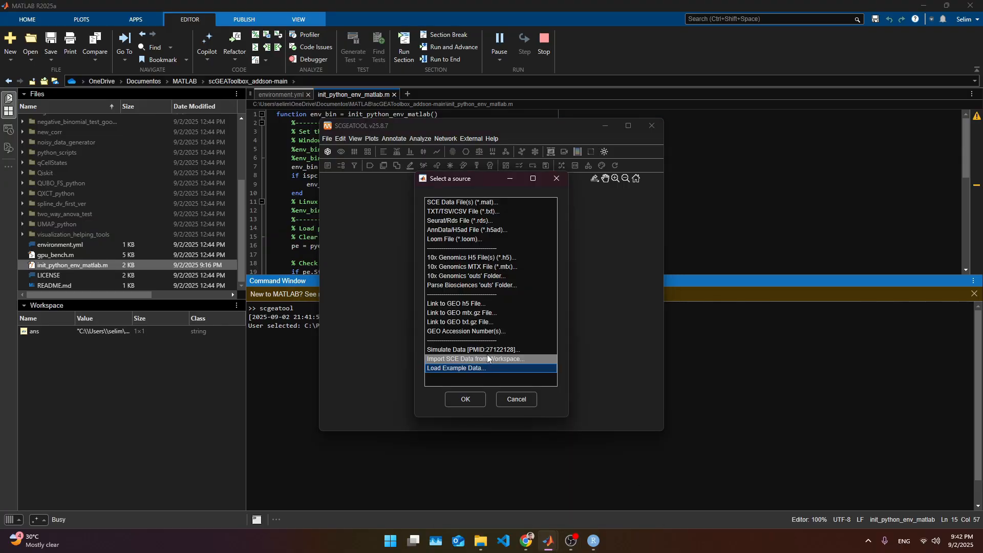
{"action": "left_click", "coordinate": [466, 399]}
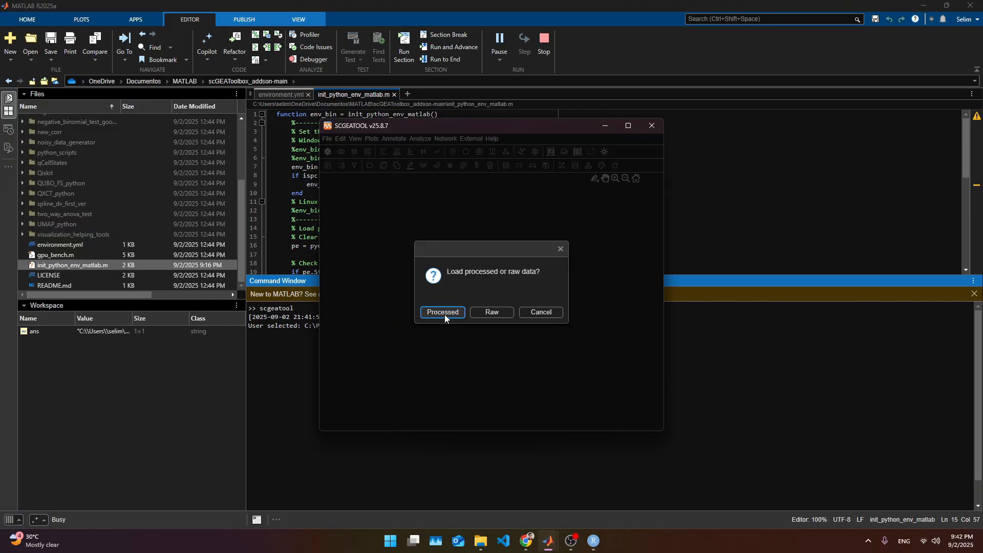
{"action": "left_click", "coordinate": [445, 314]}
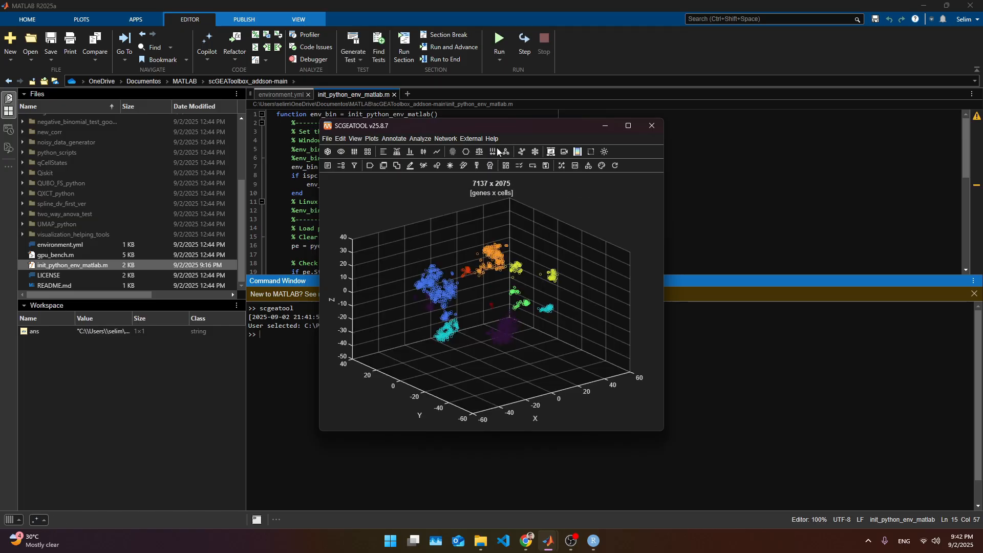
- Run the Seurat UMAP/tSNE Embedding function with a temporary working folder, choosing the 2D embedding
{"action": "left_click", "coordinate": [474, 141]}
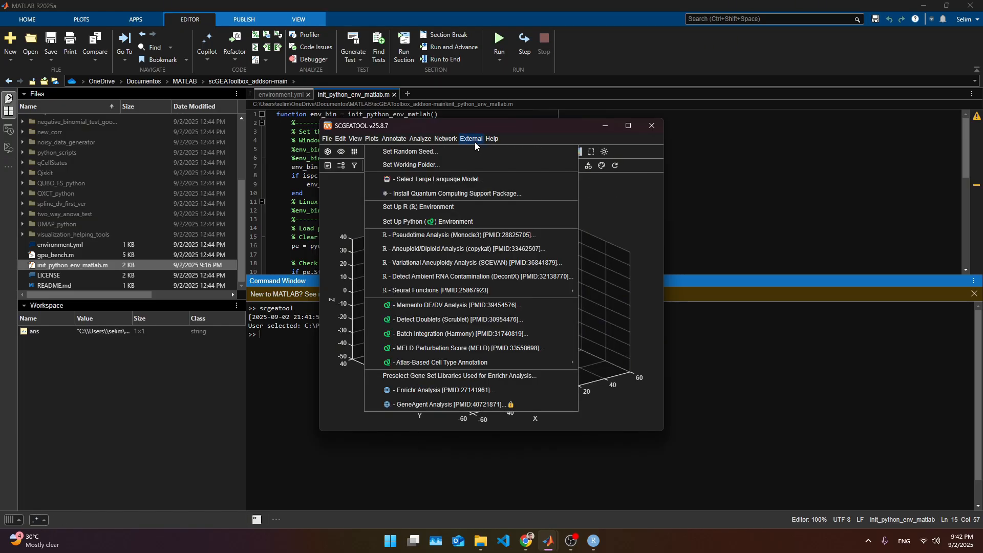
{"action": "mouse_move", "coordinate": [428, 291]}
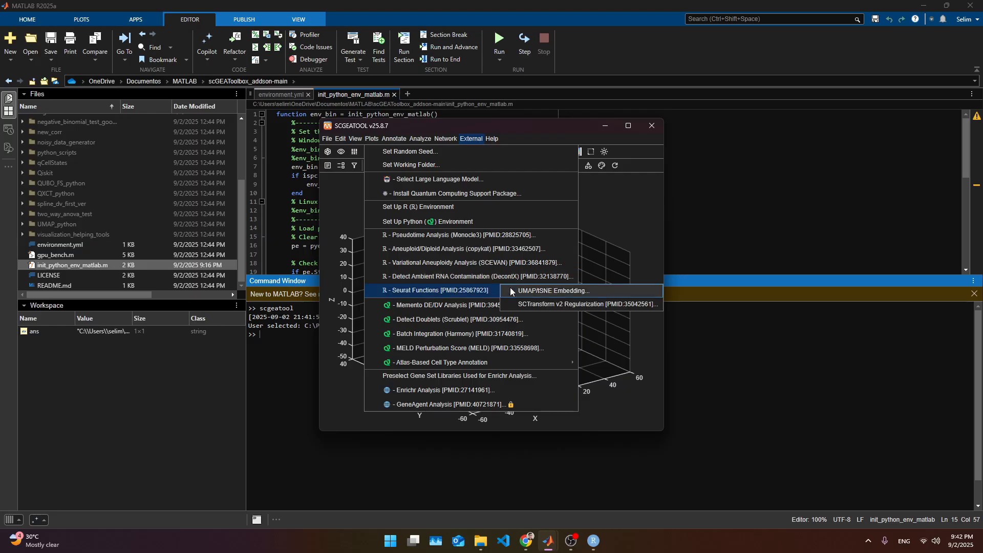
{"action": "left_click", "coordinate": [569, 291]}
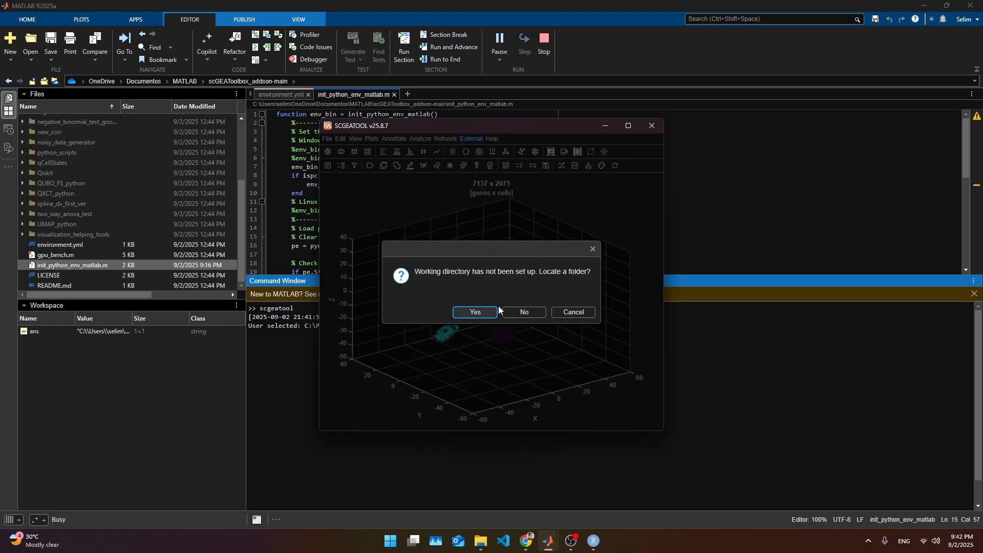
{"action": "left_click", "coordinate": [469, 312]}
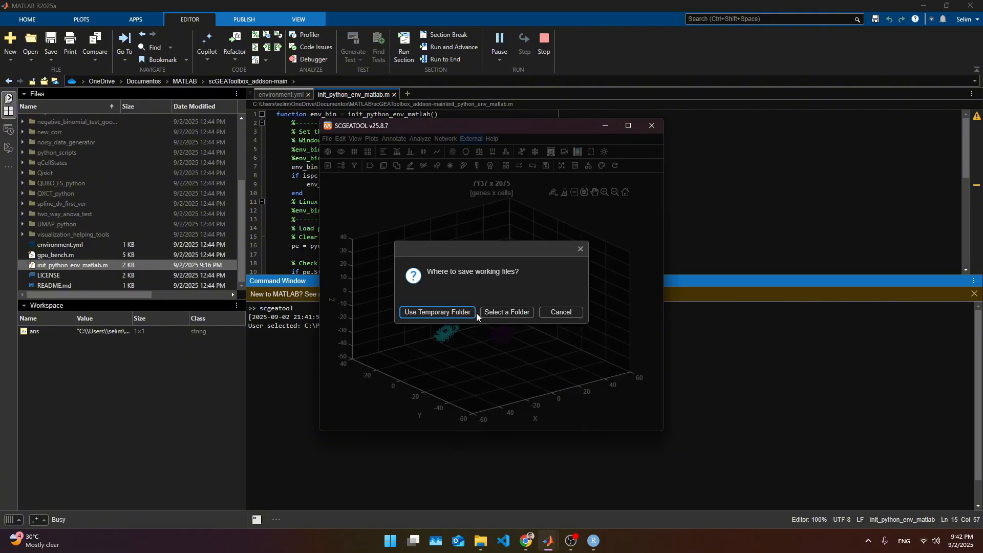
{"action": "left_click", "coordinate": [443, 312]}
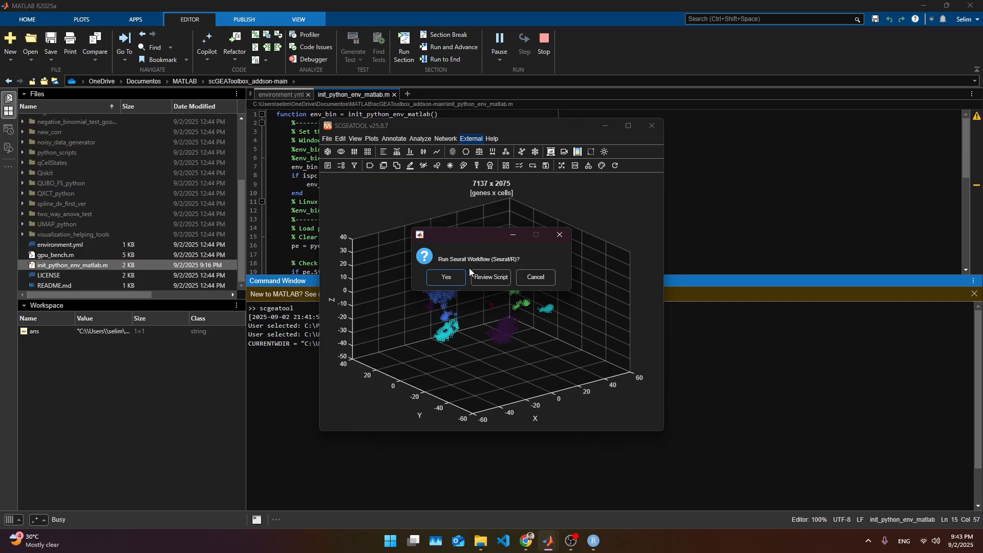
{"action": "left_click", "coordinate": [459, 278]}
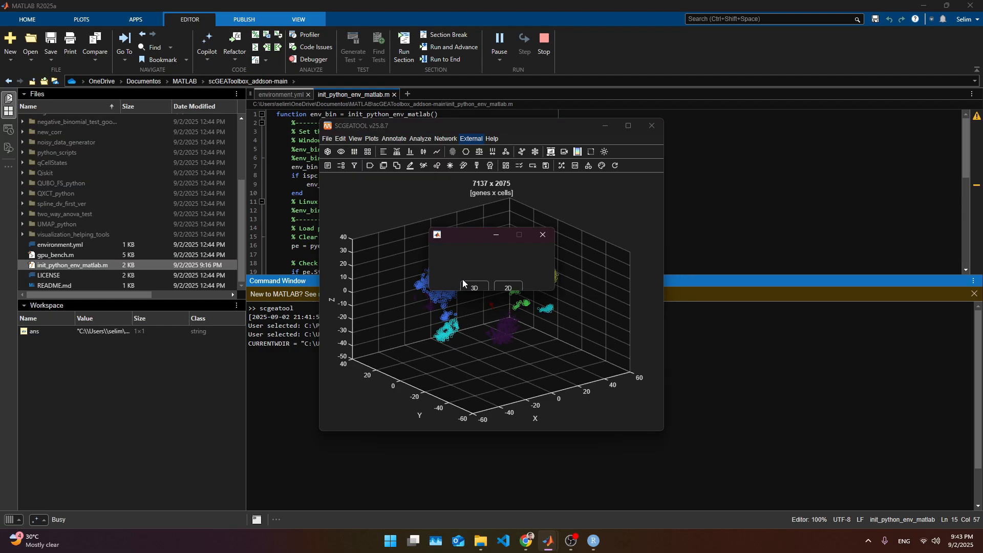
{"action": "left_click", "coordinate": [498, 281]}
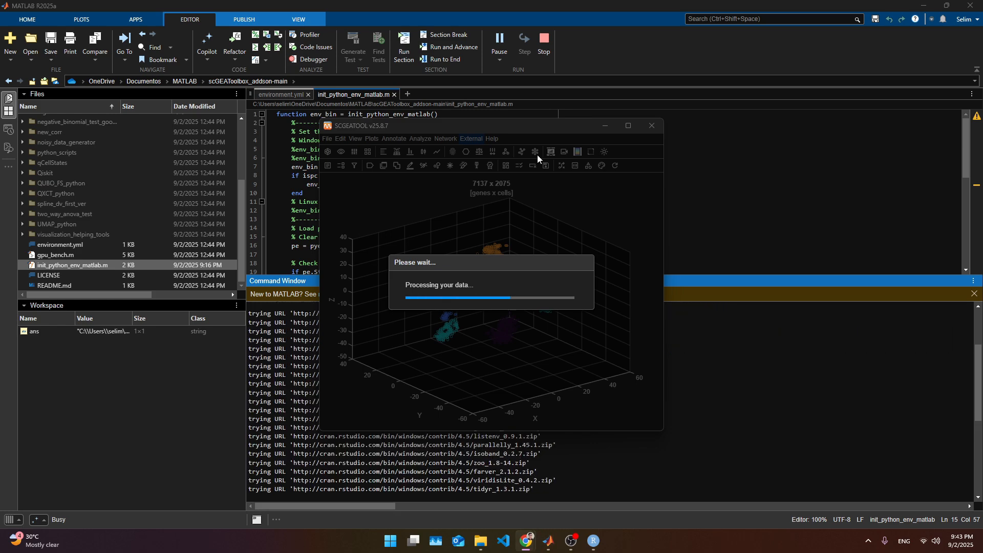
- Embed the cells using the existing umap2d embedding
{"action": "left_click_drag", "start_coordinate": [537, 126], "coordinate": [786, 86]}
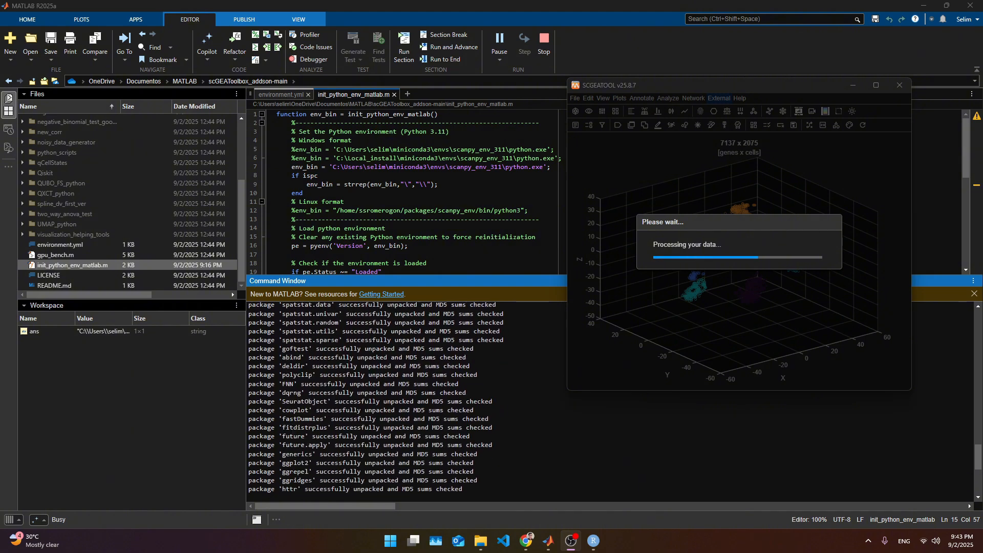
{"action": "left_click", "coordinate": [256, 450]}
{"action": "left_click_drag", "start_coordinate": [262, 487], "coordinate": [273, 401]}
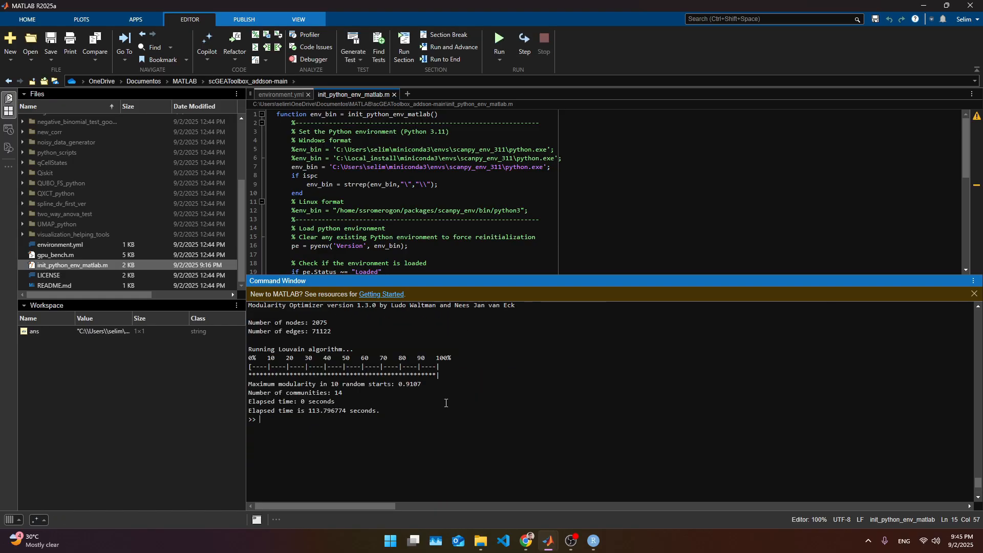
{"action": "mouse_move", "coordinate": [549, 544]}
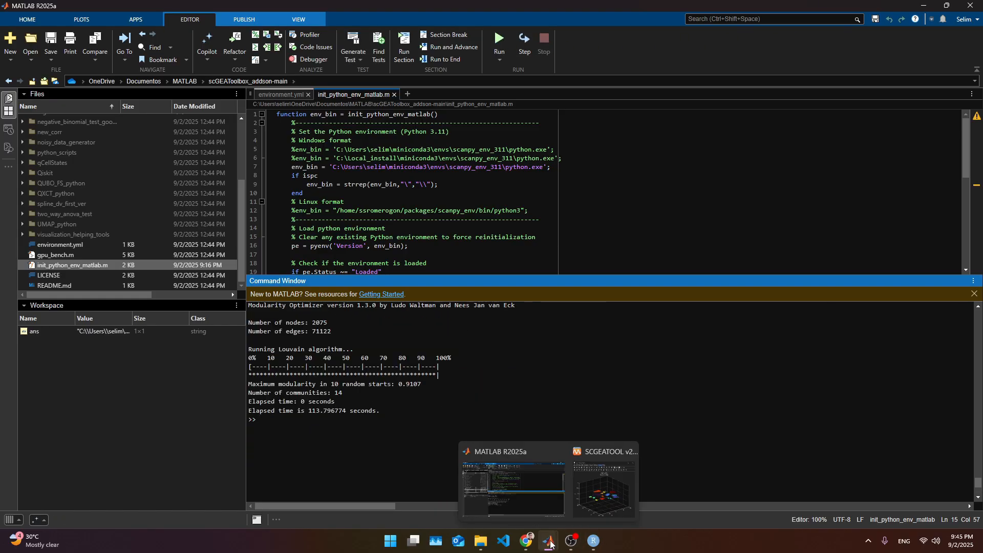
{"action": "left_click", "coordinate": [607, 482]}
{"action": "mouse_move", "coordinate": [730, 247]}
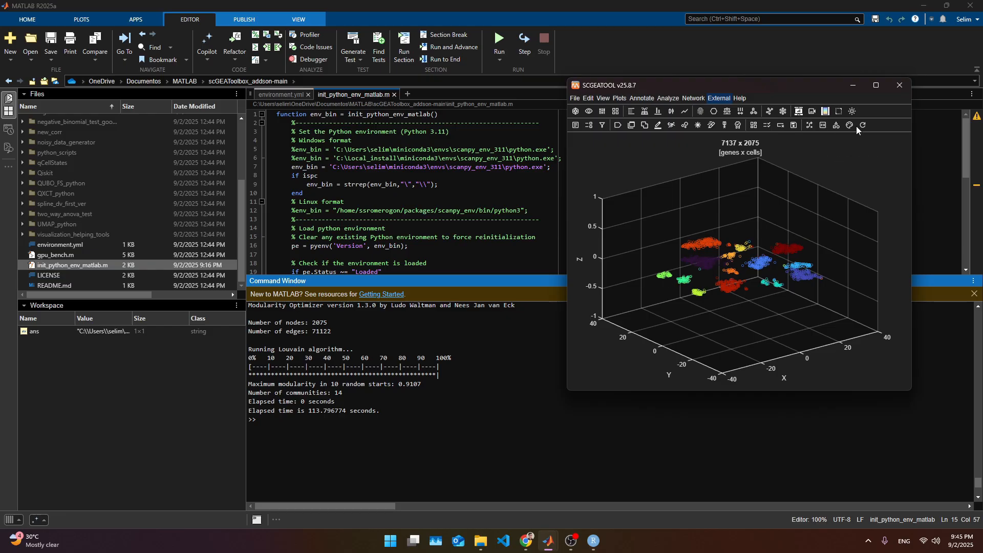
{"action": "left_click", "coordinate": [810, 126]}
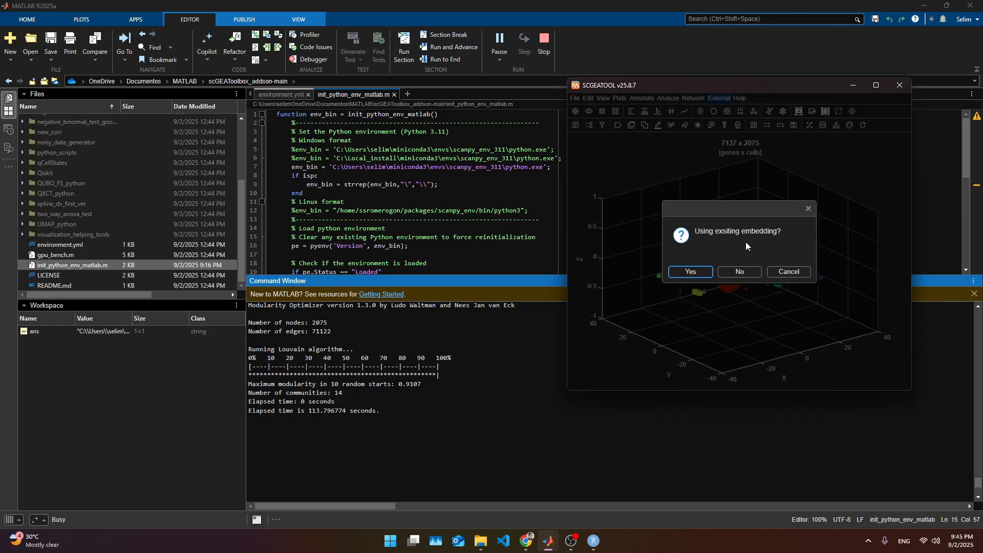
{"action": "left_click", "coordinate": [691, 272]}
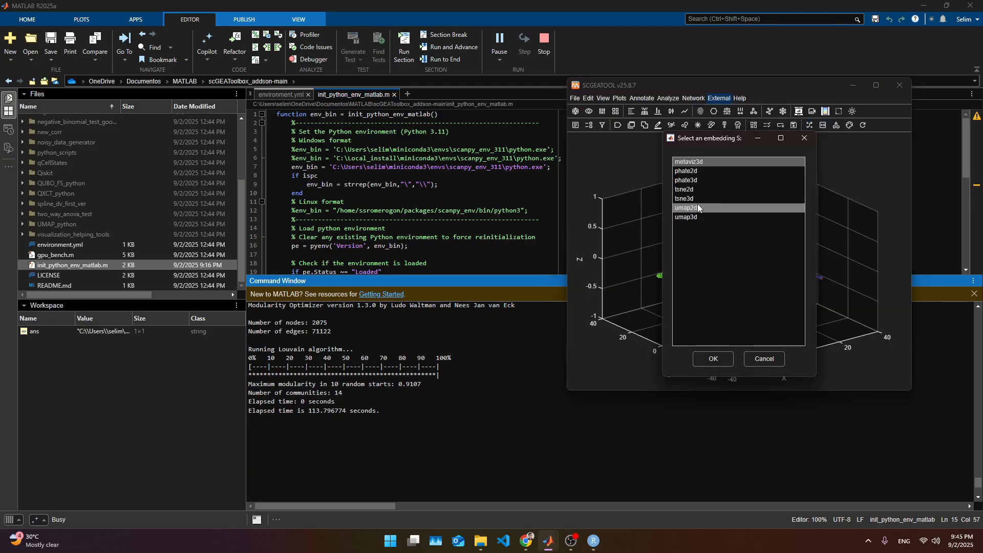
{"action": "left_click", "coordinate": [698, 208]}
{"action": "left_click", "coordinate": [712, 359]}
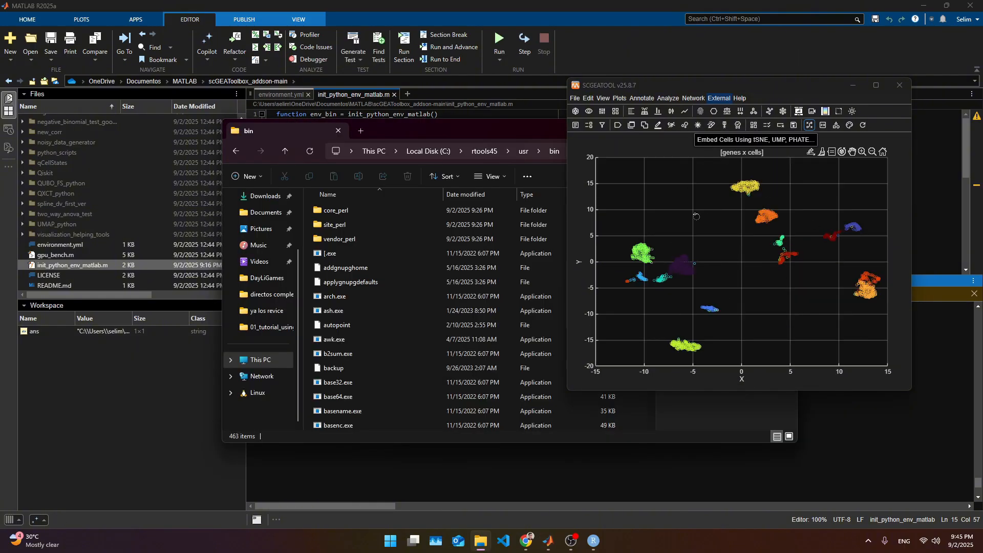
{"action": "left_click", "coordinate": [726, 99]}
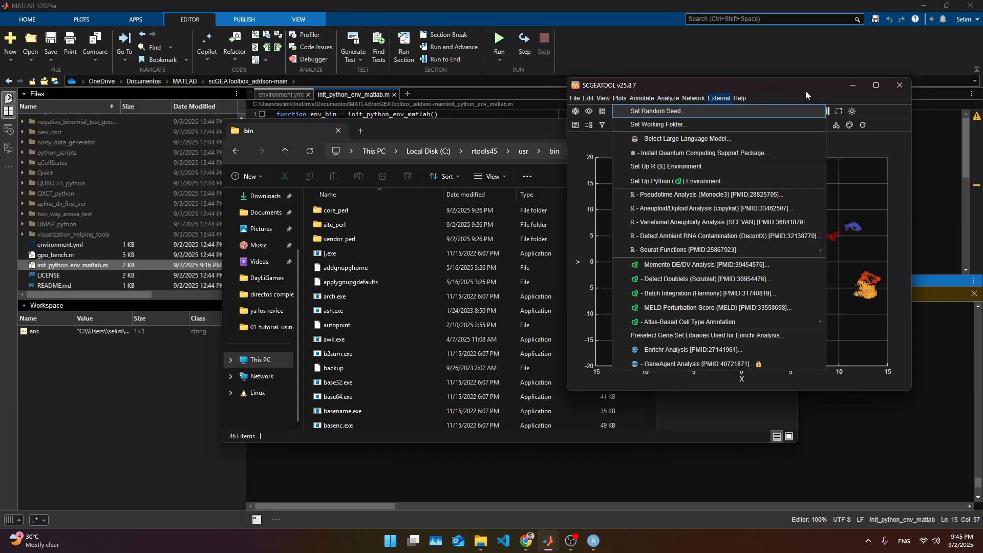
{"action": "left_click", "coordinate": [720, 101]}
{"action": "left_click", "coordinate": [720, 100]}
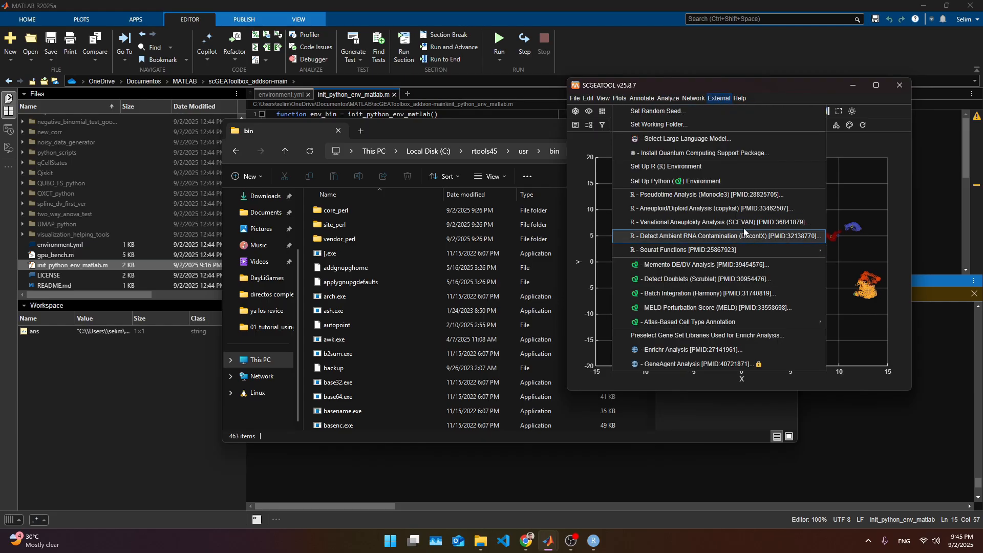
{"action": "left_click", "coordinate": [788, 94]}
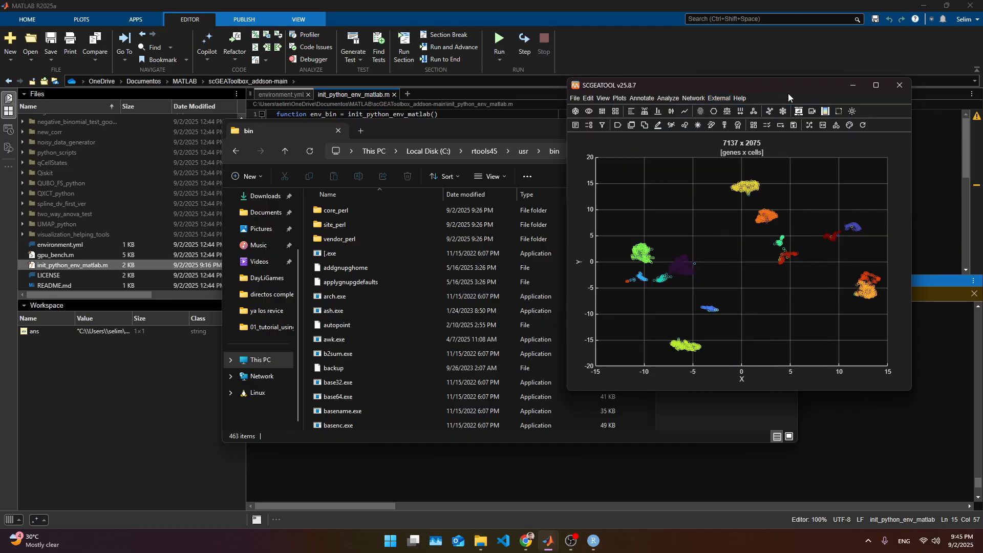